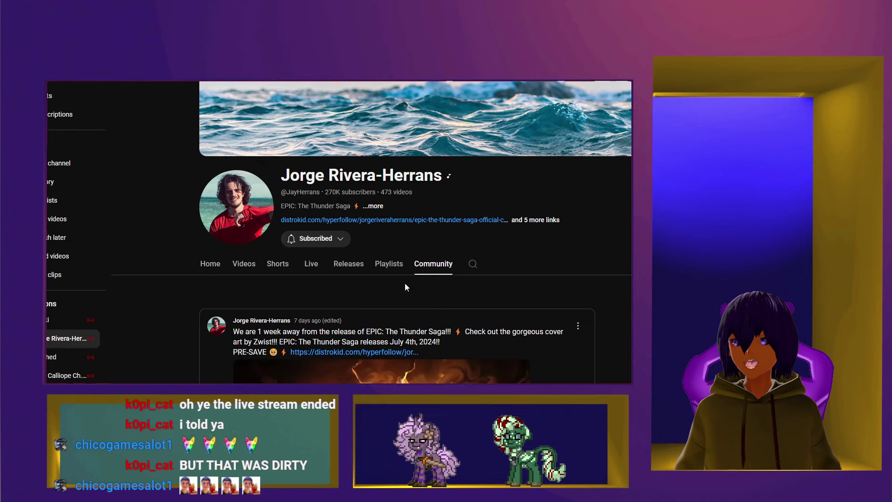
Look through the posts in the channel's Community section
{"action": "scroll", "coordinate": [405, 282], "scroll_direction": "down", "scroll_amount": 15}
{"action": "scroll", "coordinate": [400, 285], "scroll_direction": "down", "scroll_amount": 15}
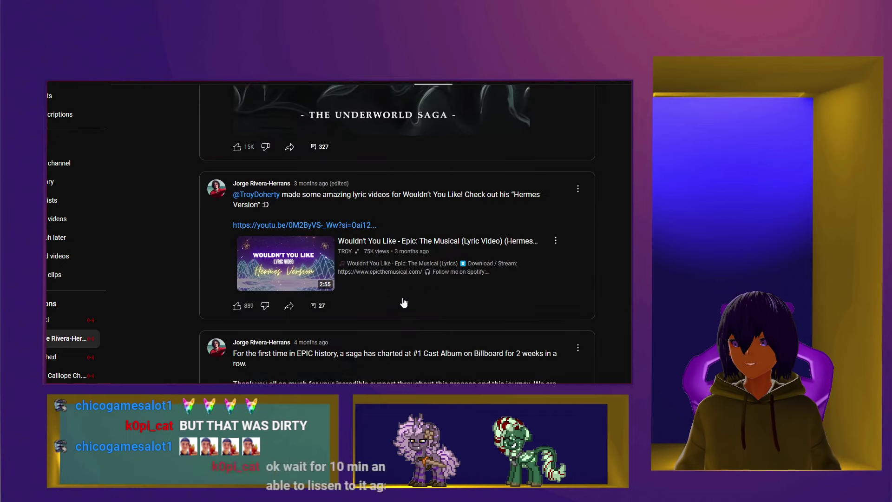
{"action": "scroll", "coordinate": [368, 301], "scroll_direction": "down", "scroll_amount": 5}
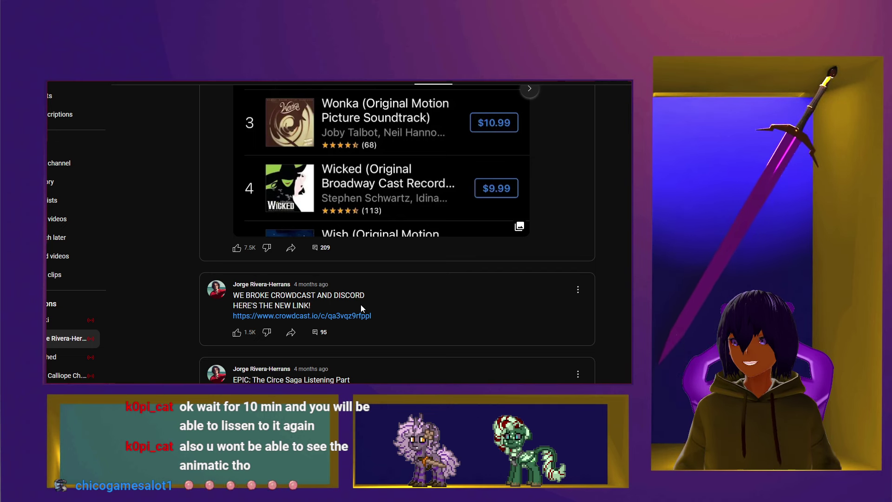
{"action": "scroll", "coordinate": [269, 357], "scroll_direction": "up", "scroll_amount": 5}
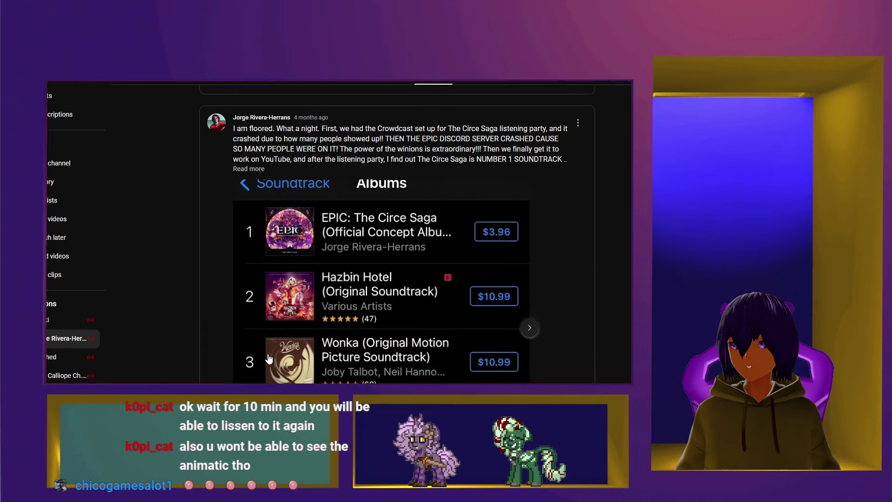
{"action": "scroll", "coordinate": [269, 358], "scroll_direction": "up", "scroll_amount": 15}
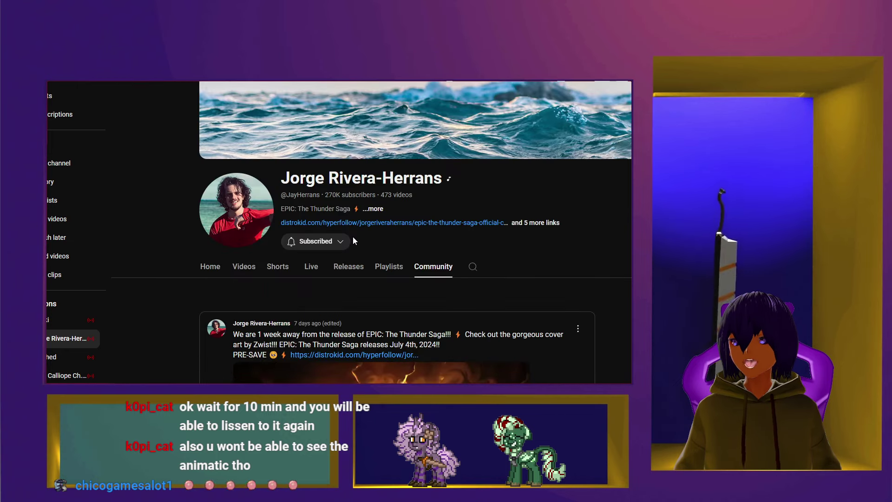
Open the channel's Home page and look through its music videos, releases and Shorts
{"action": "left_click", "coordinate": [209, 267]}
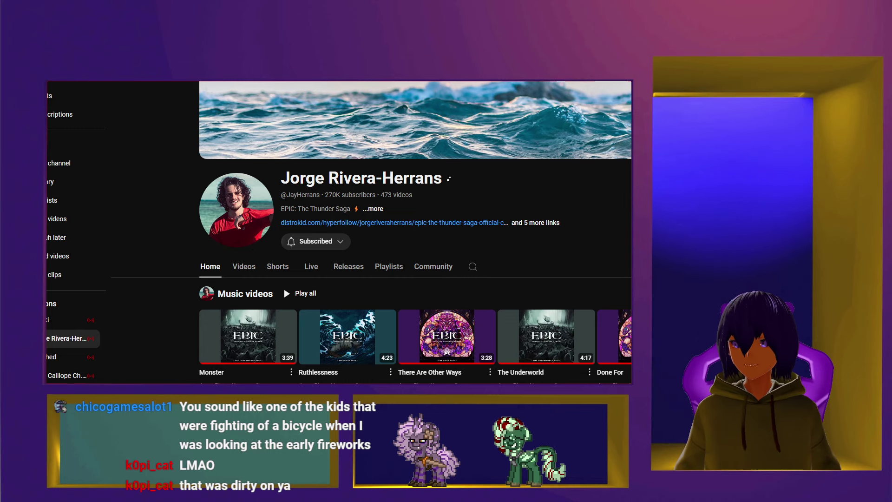
{"action": "scroll", "coordinate": [415, 232], "scroll_direction": "down", "scroll_amount": 10}
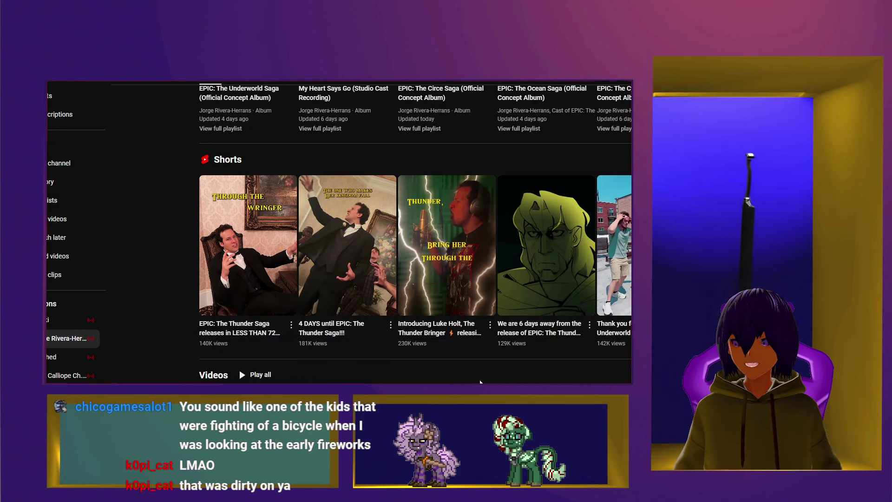
{"action": "scroll", "coordinate": [474, 377], "scroll_direction": "up", "scroll_amount": 4}
{"action": "scroll", "coordinate": [364, 380], "scroll_direction": "up", "scroll_amount": 5}
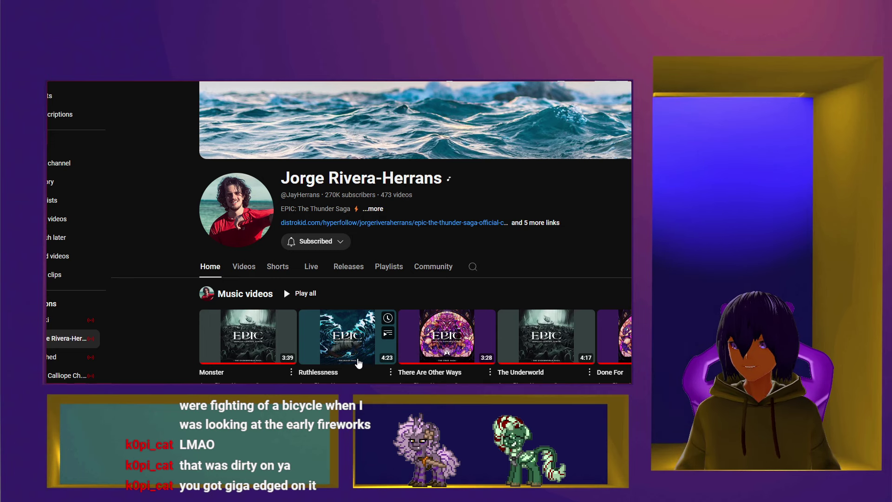
{"action": "scroll", "coordinate": [358, 362], "scroll_direction": "down", "scroll_amount": 2}
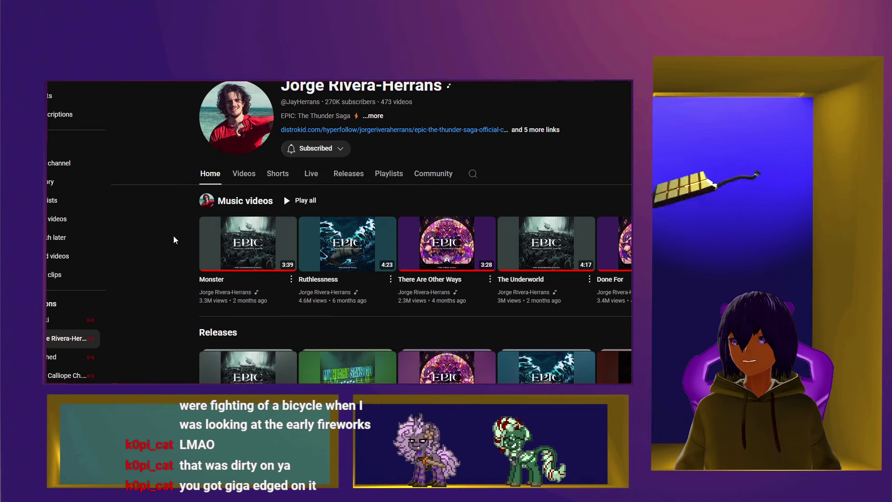
{"action": "scroll", "coordinate": [174, 241], "scroll_direction": "up", "scroll_amount": 2}
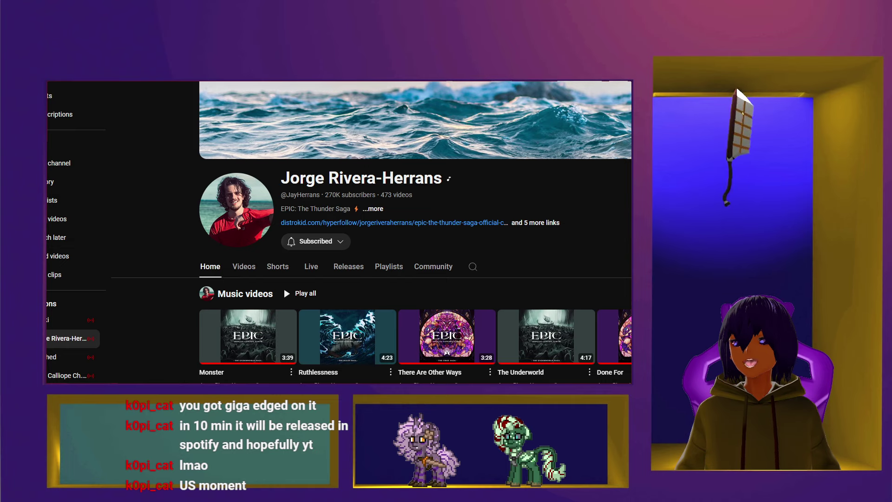
{"action": "scroll", "coordinate": [472, 172], "scroll_direction": "down", "scroll_amount": 5}
{"action": "scroll", "coordinate": [587, 187], "scroll_direction": "up", "scroll_amount": 3}
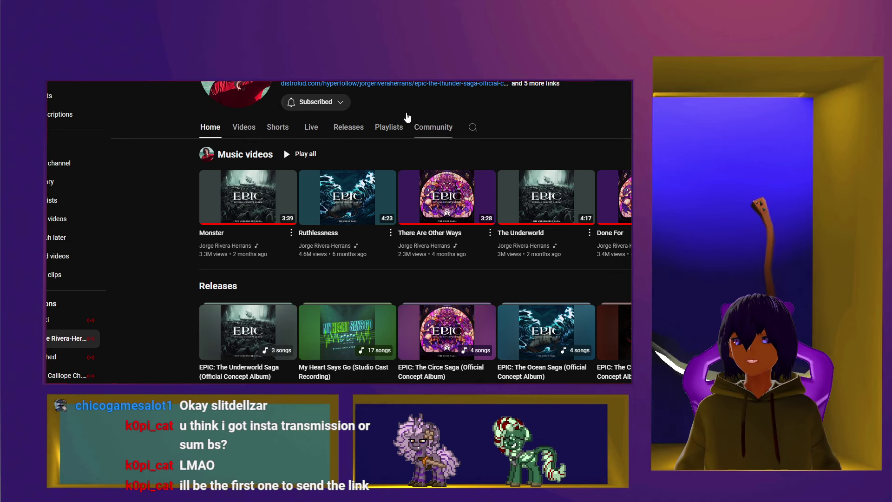
{"action": "scroll", "coordinate": [404, 123], "scroll_direction": "down", "scroll_amount": 2}
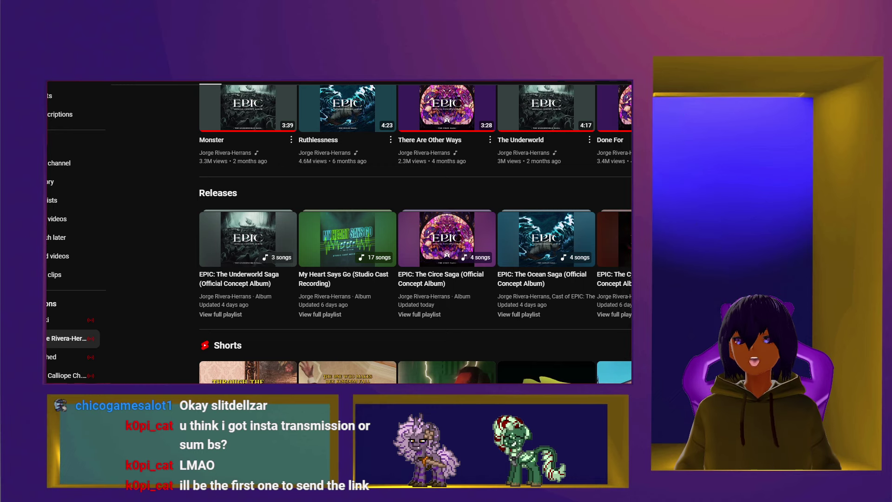
{"action": "scroll", "coordinate": [415, 234], "scroll_direction": "down", "scroll_amount": 4}
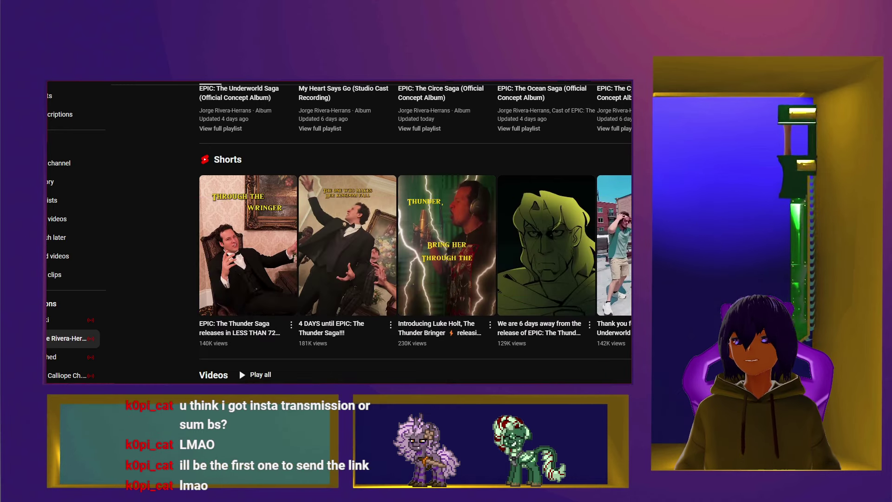
Examine the videos in the "react to later" playlist and return to the music channel's Home page
{"action": "key", "text": "alt+Tab"}
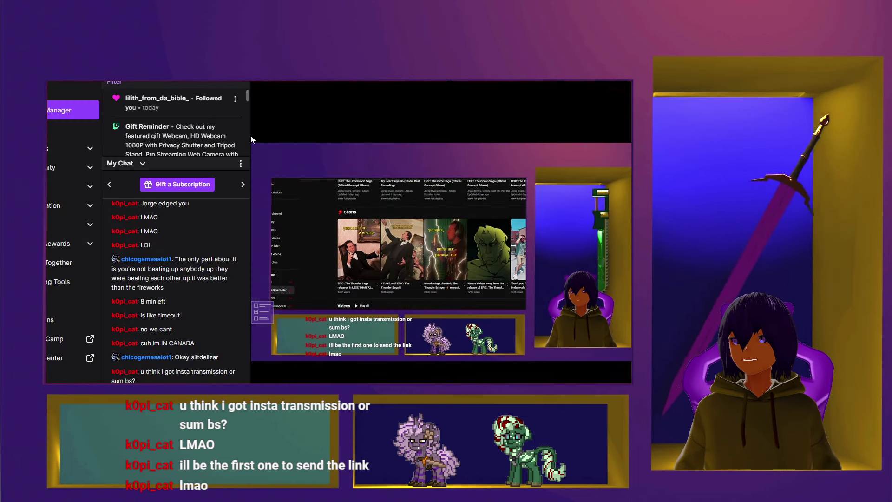
{"action": "key", "text": "alt+Tab"}
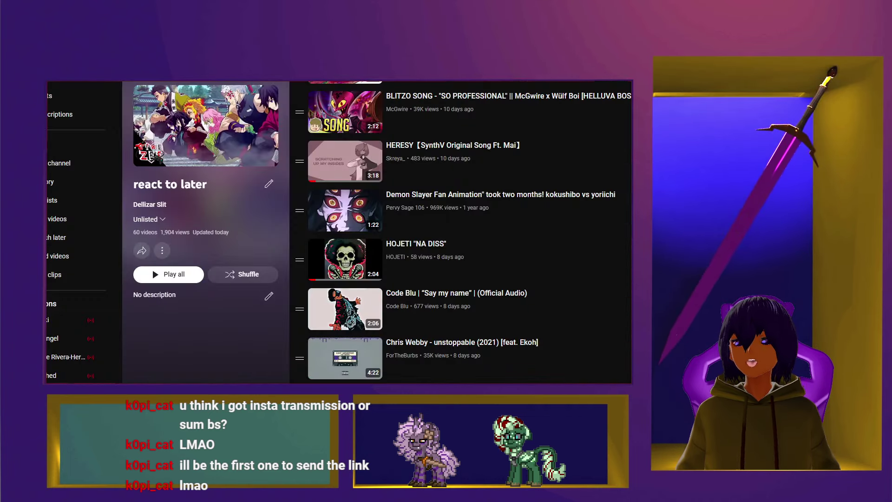
{"action": "scroll", "coordinate": [446, 135], "scroll_direction": "down", "scroll_amount": 10}
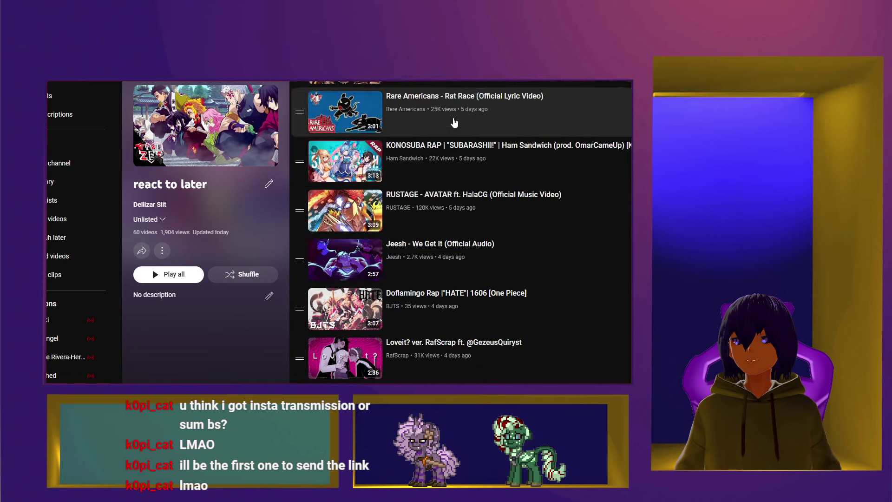
{"action": "scroll", "coordinate": [454, 123], "scroll_direction": "down", "scroll_amount": 5}
{"action": "left_click", "coordinate": [65, 357]}
{"action": "scroll", "coordinate": [324, 81], "scroll_direction": "up", "scroll_amount": 4}
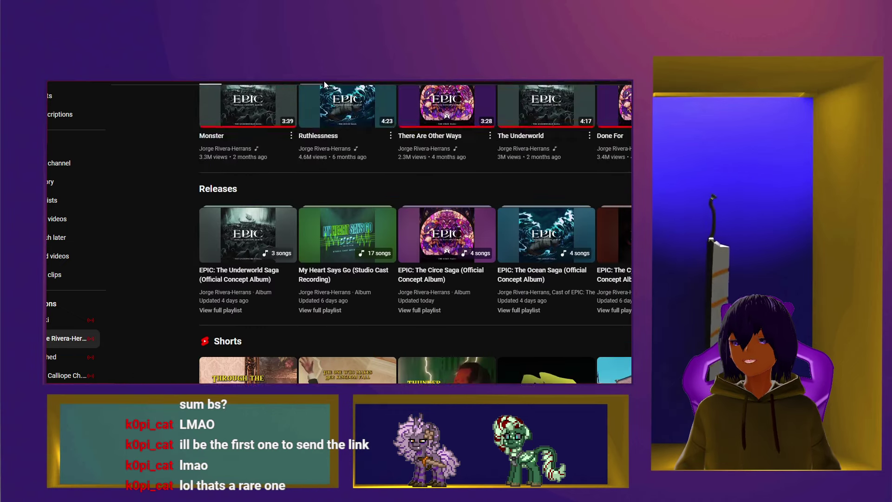
{"action": "scroll", "coordinate": [324, 81], "scroll_direction": "up", "scroll_amount": 5}
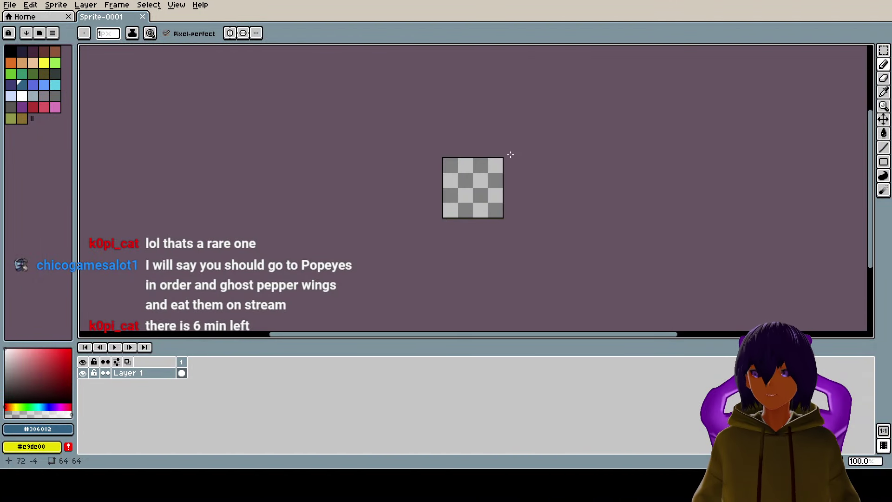
Rename the sprite's only layer, Layer 1, as "Background"
{"action": "scroll", "coordinate": [509, 153], "scroll_direction": "up", "scroll_amount": 3}
{"action": "scroll", "coordinate": [494, 159], "scroll_direction": "down", "scroll_amount": 3}
{"action": "scroll", "coordinate": [494, 185], "scroll_direction": "up", "scroll_amount": 3}
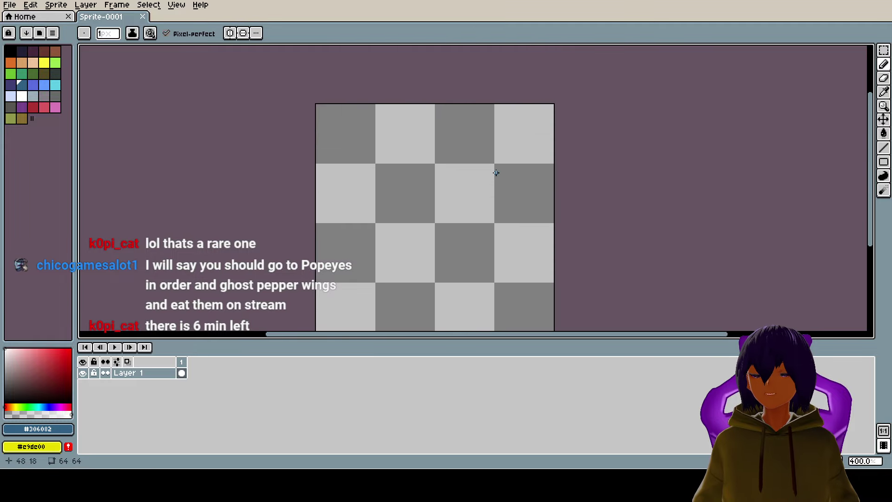
{"action": "scroll", "coordinate": [496, 171], "scroll_direction": "down", "scroll_amount": 2}
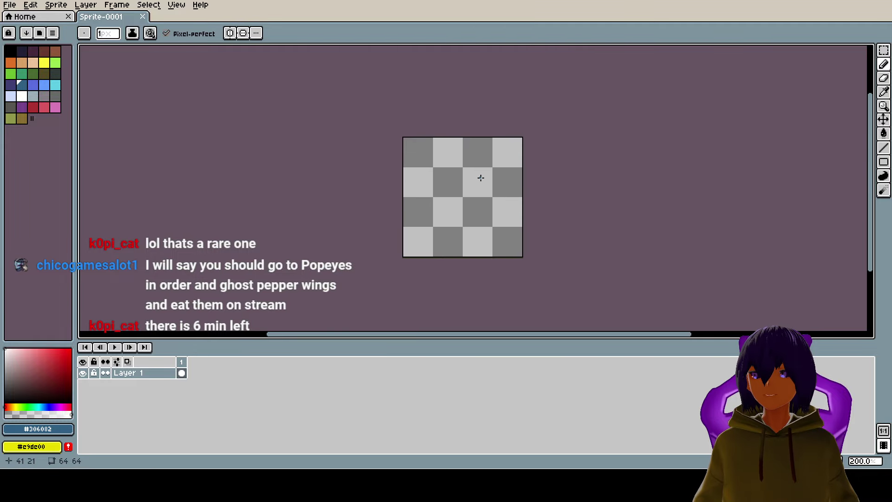
{"action": "double_click", "coordinate": [135, 373]}
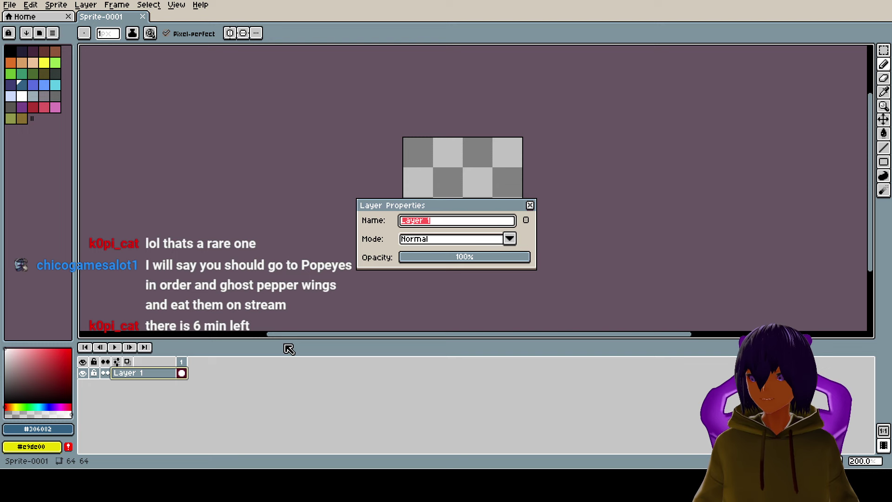
{"action": "type", "text": "Bac"}
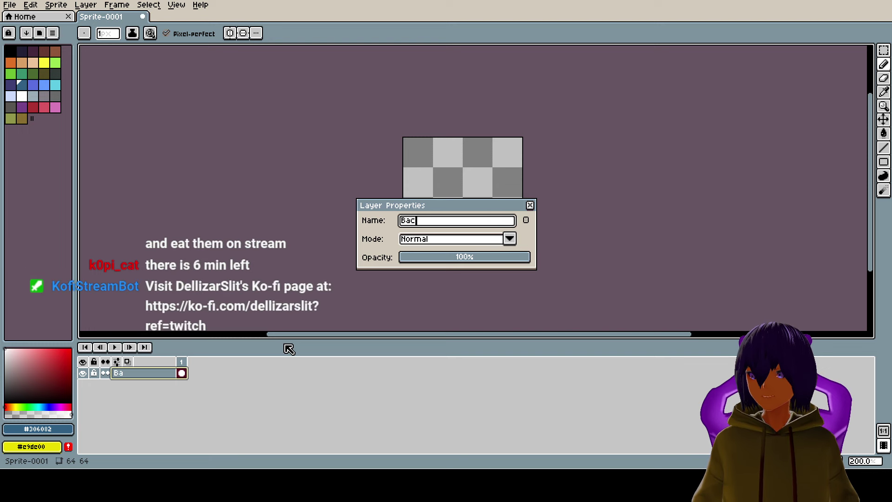
{"action": "type", "text": "kground"}
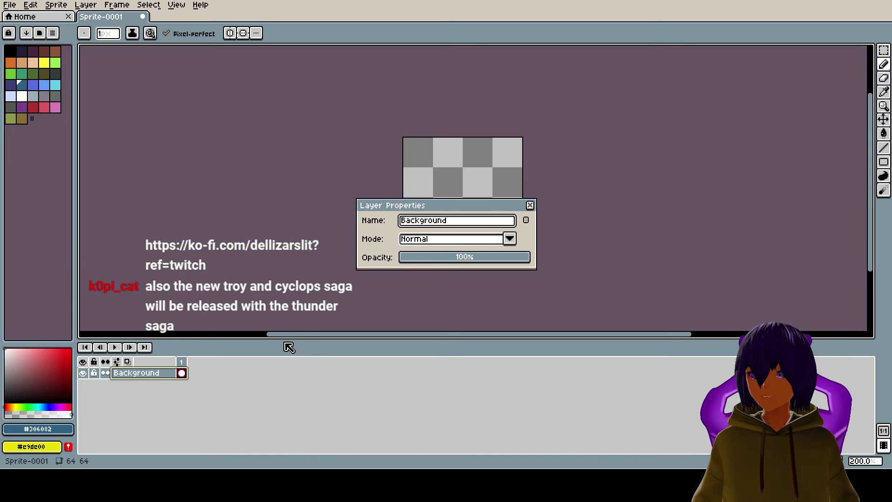
{"action": "key", "text": "Return"}
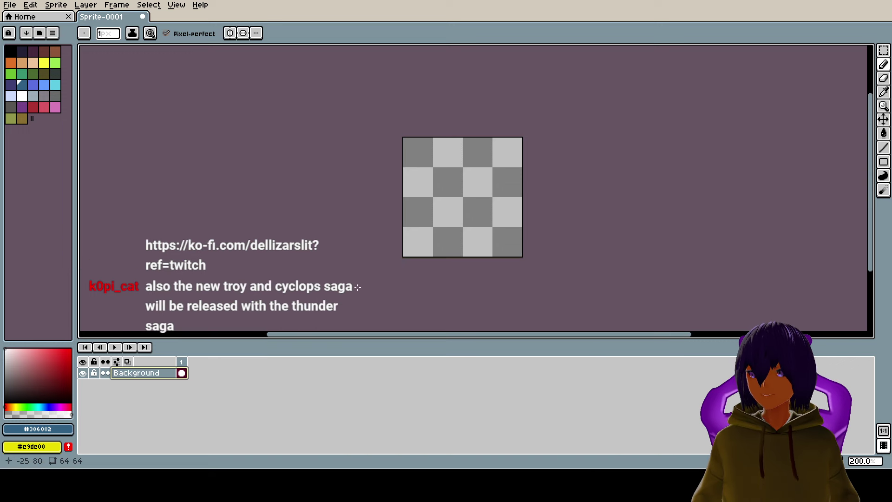
Draw a blue #306082 line across the full canvas width about 20 pixels below the upper edge and fill the area above it with the same blue
{"action": "scroll", "coordinate": [400, 278], "scroll_direction": "up", "scroll_amount": 1}
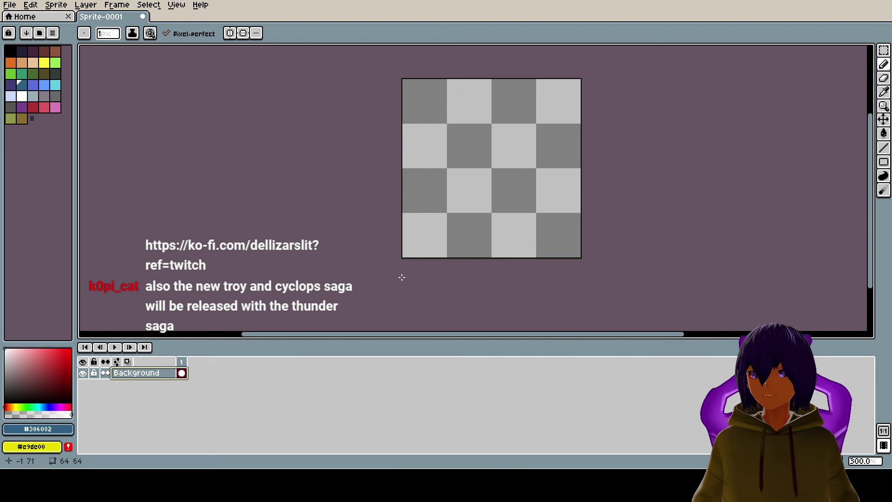
{"action": "scroll", "coordinate": [468, 123], "scroll_direction": "up", "scroll_amount": 2}
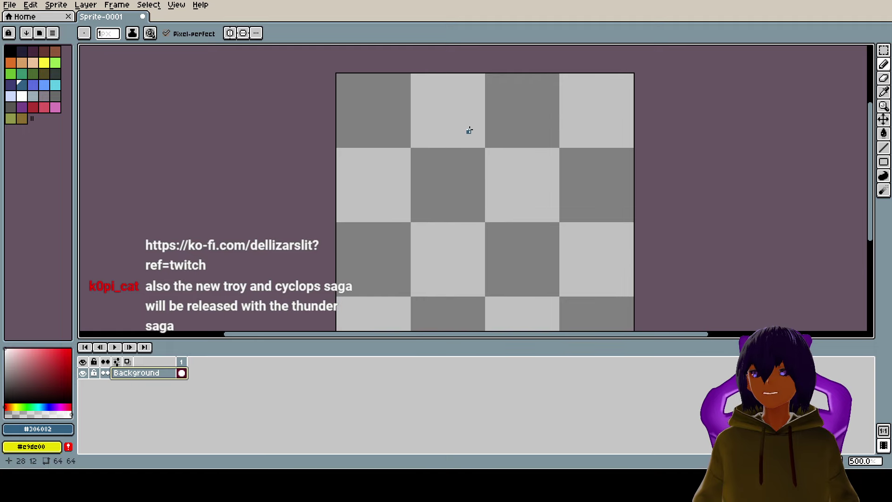
{"action": "left_click_drag", "start_coordinate": [341, 164], "coordinate": [600, 159]}
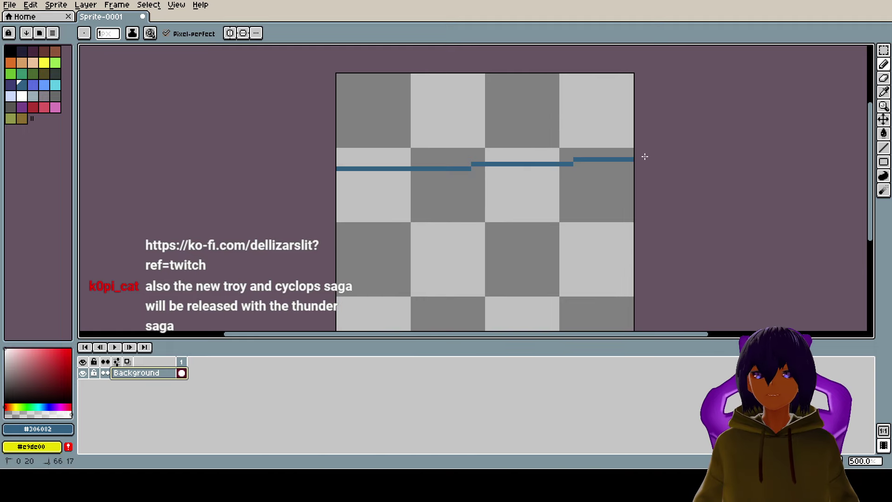
{"action": "scroll", "coordinate": [544, 161], "scroll_direction": "down", "scroll_amount": 3}
{"action": "key", "text": "g"}
{"action": "left_click", "coordinate": [531, 154]}
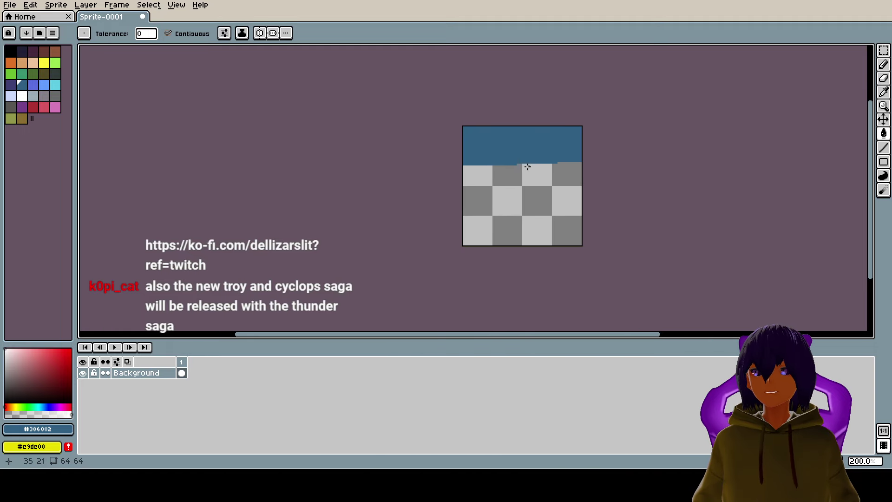
Fill the remaining transparent area below the line with the same blue, #306082
{"action": "scroll", "coordinate": [551, 187], "scroll_direction": "up", "scroll_amount": 2}
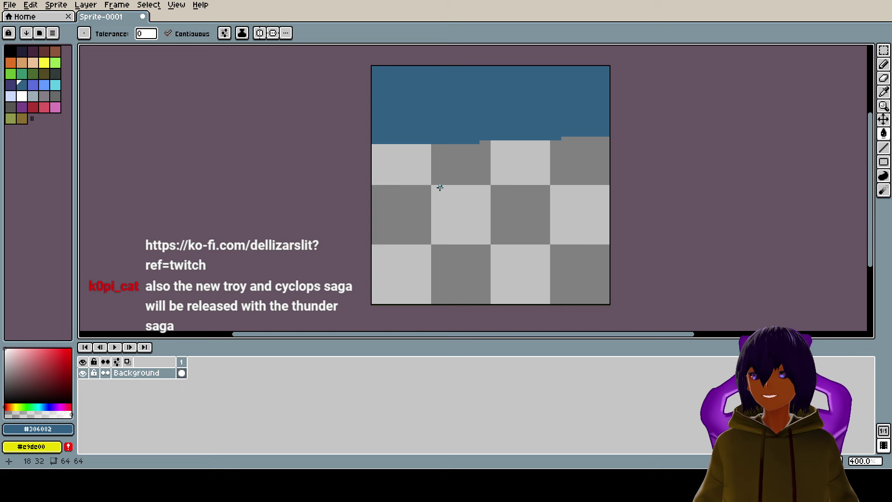
{"action": "scroll", "coordinate": [442, 275], "scroll_direction": "up", "scroll_amount": 5}
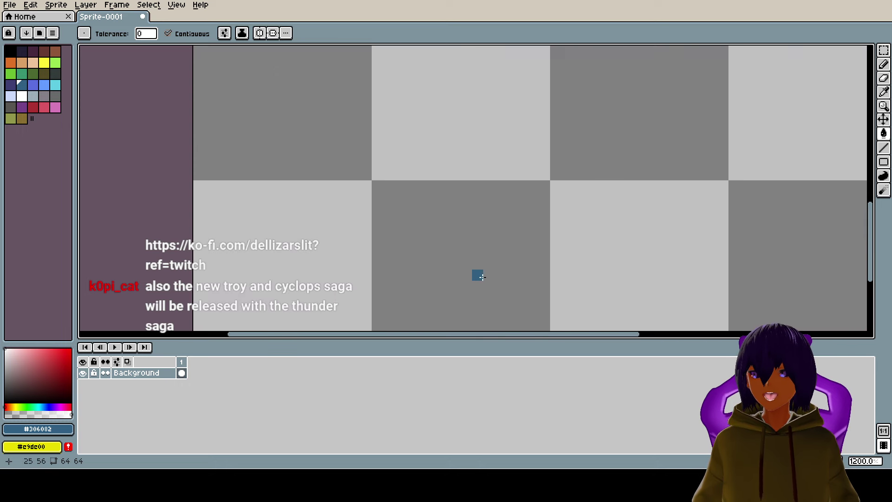
{"action": "scroll", "coordinate": [476, 275], "scroll_direction": "down", "scroll_amount": 9}
{"action": "scroll", "coordinate": [483, 276], "scroll_direction": "up", "scroll_amount": 4}
{"action": "scroll", "coordinate": [483, 276], "scroll_direction": "down", "scroll_amount": 2}
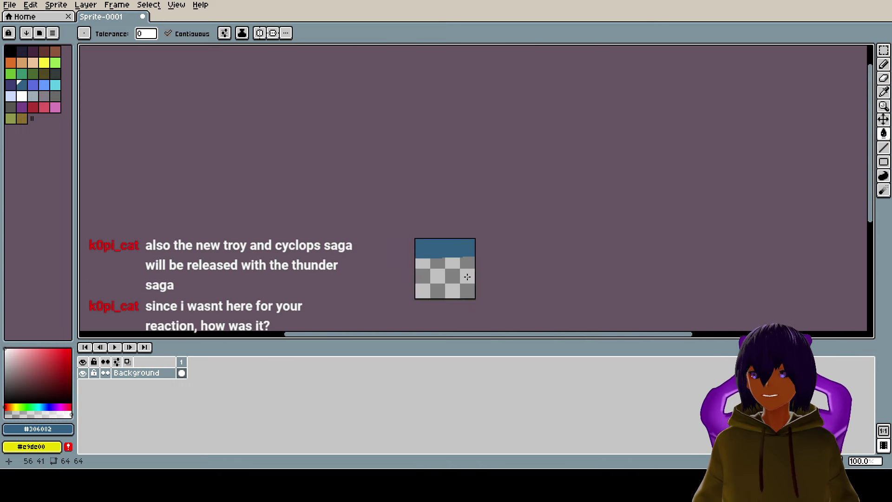
{"action": "scroll", "coordinate": [343, 286], "scroll_direction": "up", "scroll_amount": 2}
{"action": "left_click", "coordinate": [298, 271]}
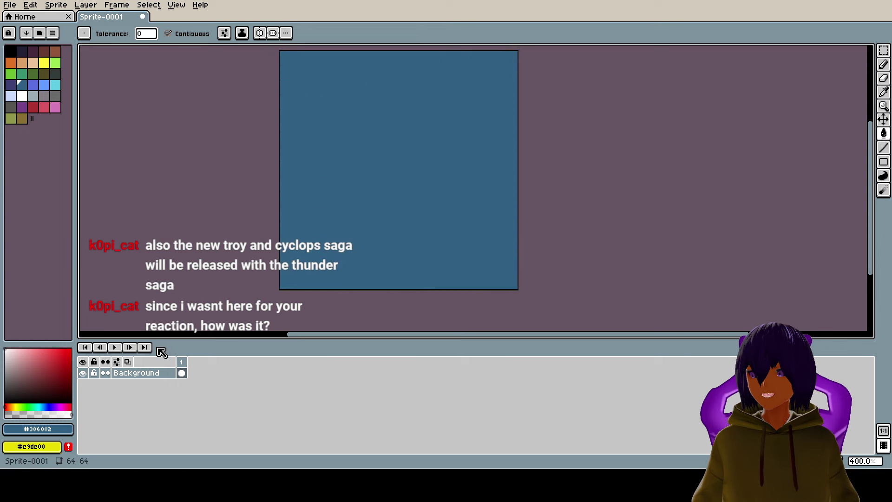
Rename the Background layer as "Sky_Background"
{"action": "double_click", "coordinate": [133, 375]}
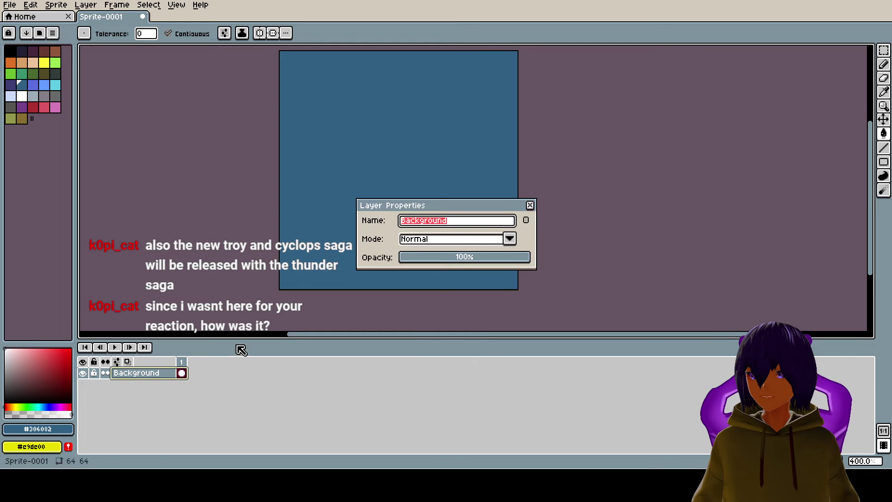
{"action": "left_click", "coordinate": [435, 221]}
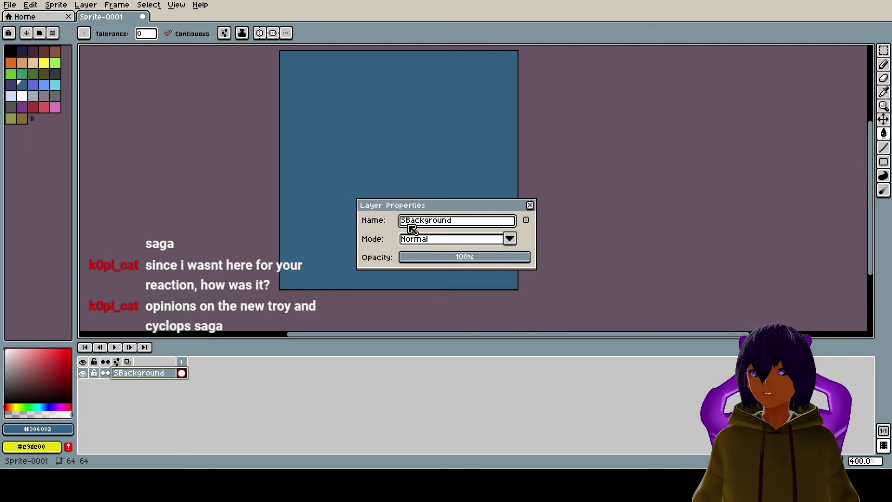
{"action": "type", "text": "Sky_"}
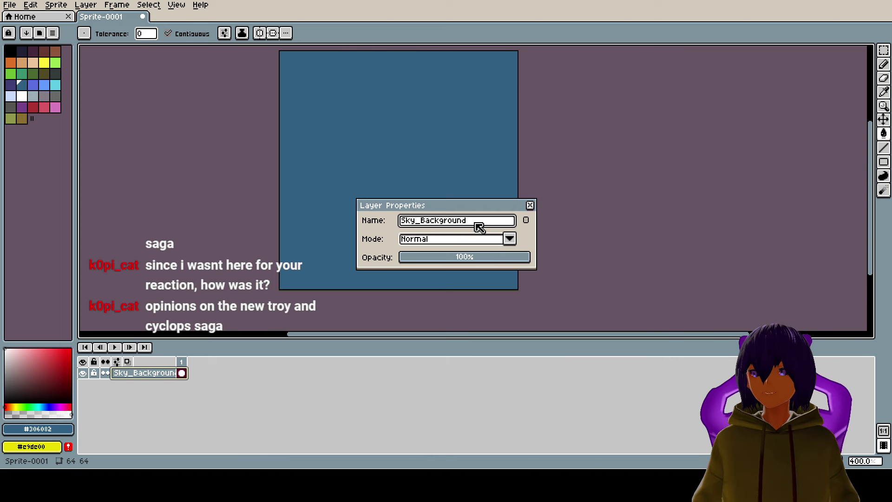
{"action": "key", "text": "Return"}
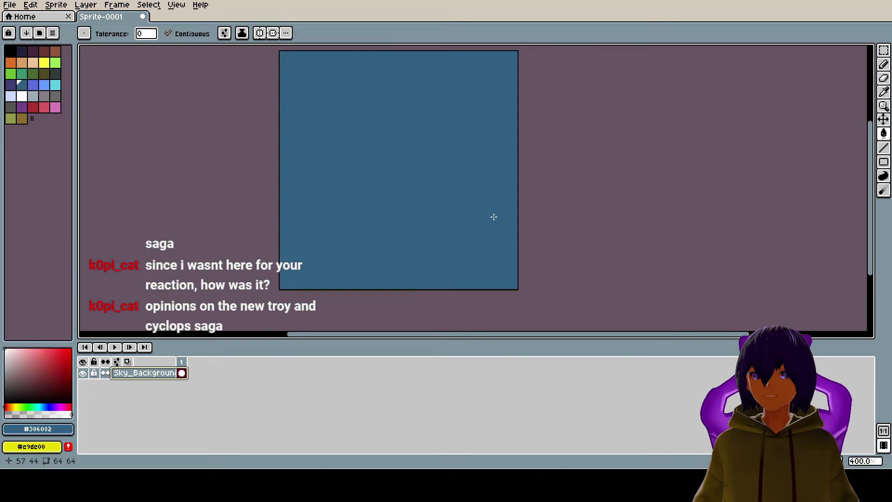
{"action": "scroll", "coordinate": [493, 217], "scroll_direction": "up", "scroll_amount": 1}
{"action": "scroll", "coordinate": [496, 215], "scroll_direction": "down", "scroll_amount": 5}
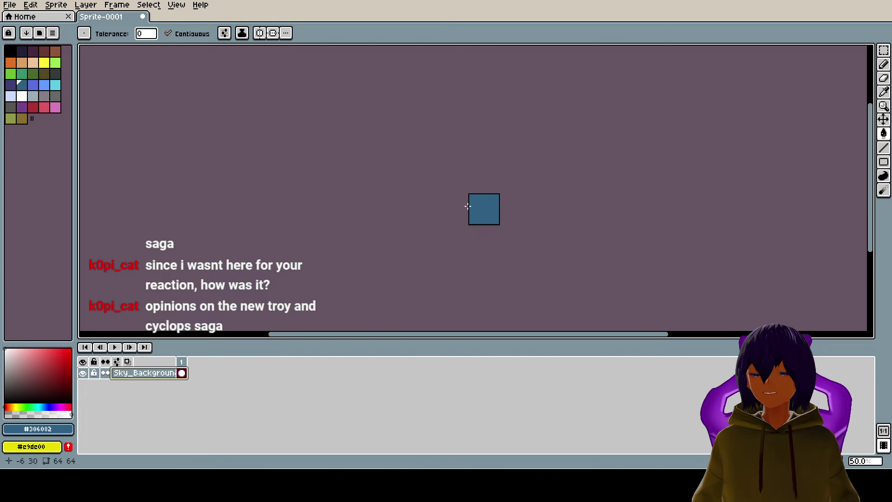
{"action": "scroll", "coordinate": [468, 206], "scroll_direction": "up", "scroll_amount": 8}
{"action": "scroll", "coordinate": [506, 218], "scroll_direction": "down", "scroll_amount": 8}
{"action": "scroll", "coordinate": [525, 239], "scroll_direction": "up", "scroll_amount": 5}
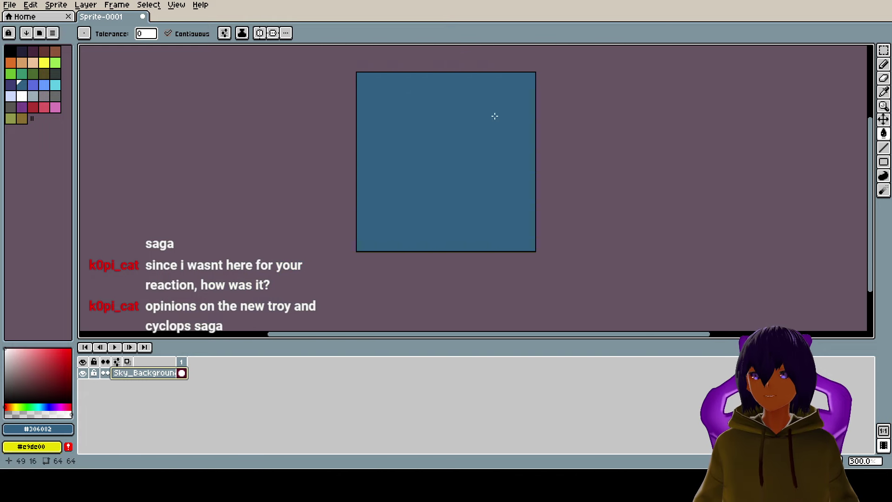
{"action": "scroll", "coordinate": [483, 89], "scroll_direction": "up", "scroll_amount": 2}
{"action": "scroll", "coordinate": [407, 93], "scroll_direction": "down", "scroll_amount": 1}
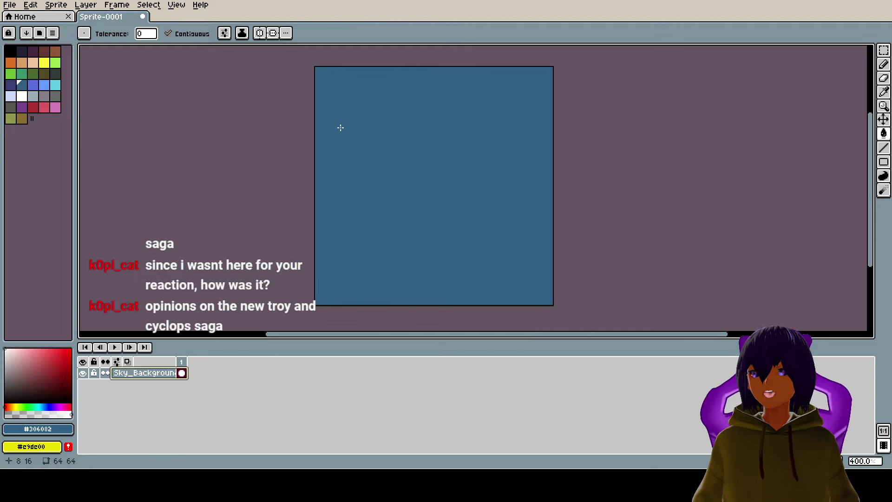
{"action": "scroll", "coordinate": [334, 128], "scroll_direction": "up", "scroll_amount": 1}
{"action": "scroll", "coordinate": [325, 127], "scroll_direction": "down", "scroll_amount": 1}
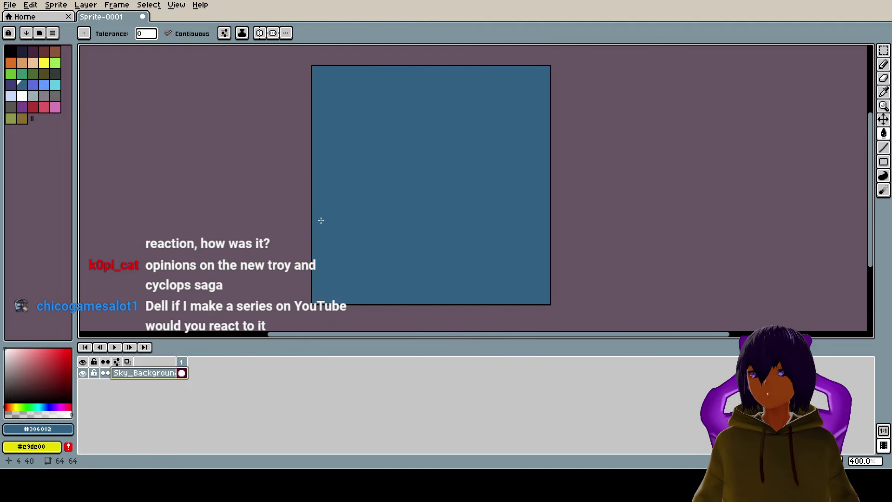
Add a new empty layer above the Sky_Background layer
{"action": "double_click", "coordinate": [160, 373]}
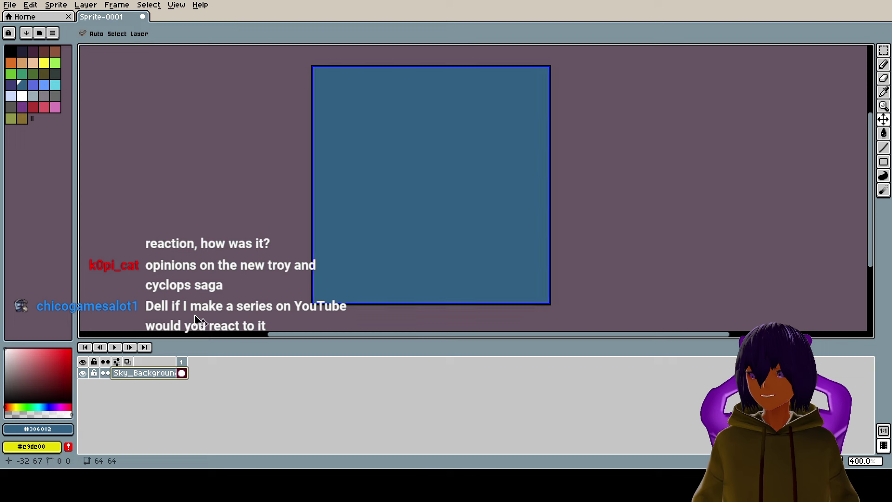
{"action": "key", "text": "ctrl+n"}
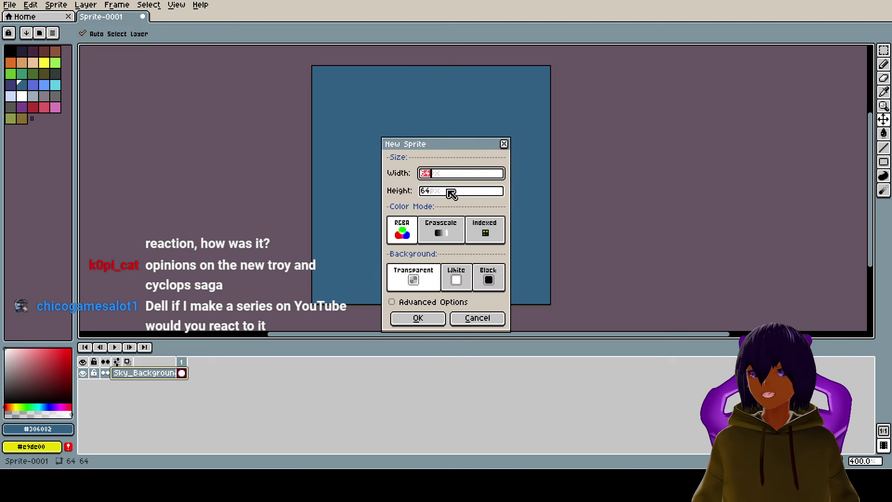
{"action": "left_click", "coordinate": [503, 143]}
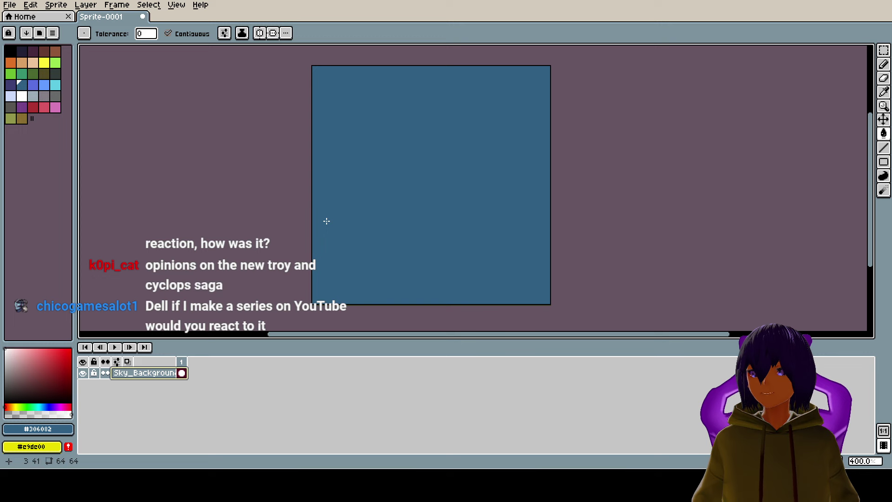
{"action": "key", "text": "shift+n"}
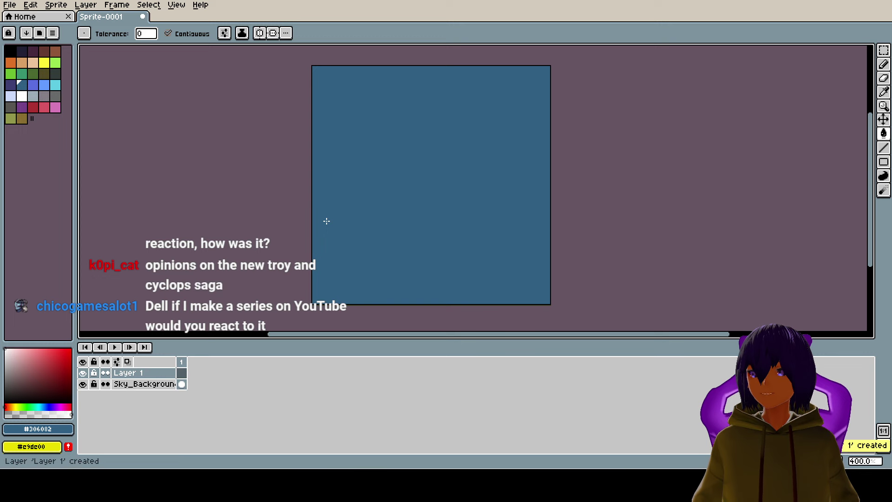
Refill the whole Sky_Background layer with a lighter blue, HSV 205, 63, 91 (#56abe8)
{"action": "left_click", "coordinate": [157, 384]}
{"action": "double_click", "coordinate": [158, 384]}
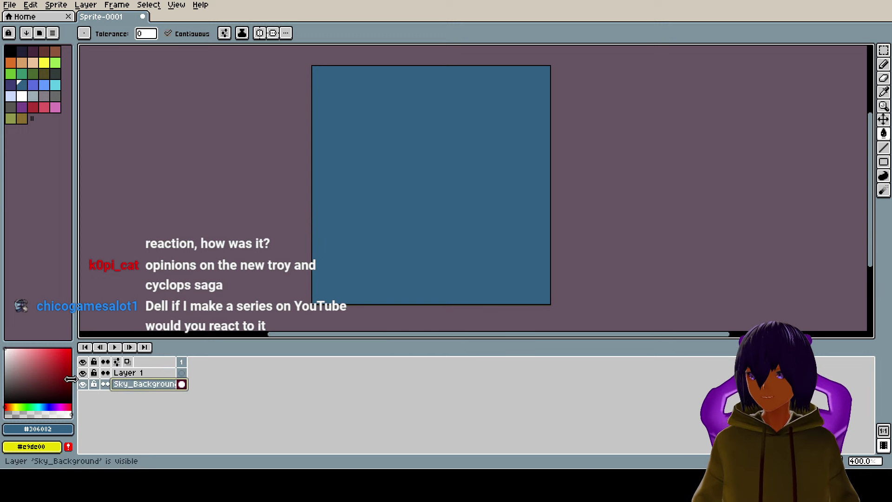
{"action": "left_click", "coordinate": [60, 429]}
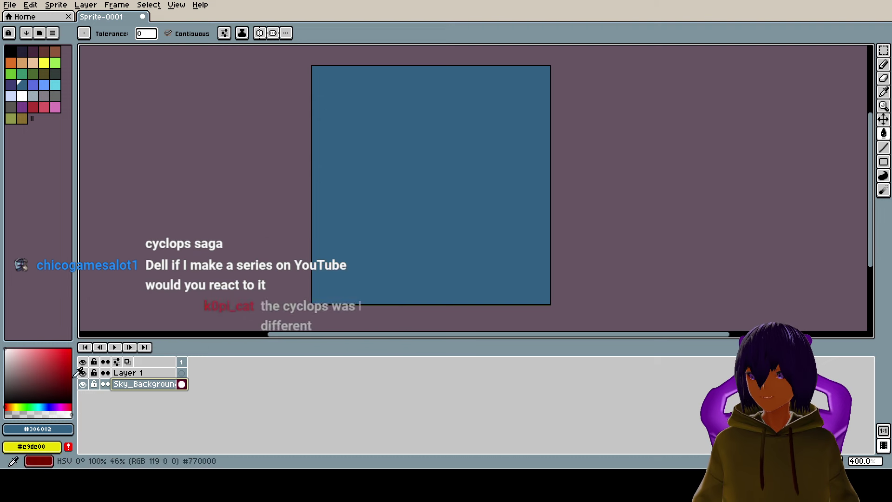
{"action": "left_click", "coordinate": [60, 429]}
{"action": "left_click", "coordinate": [38, 357]}
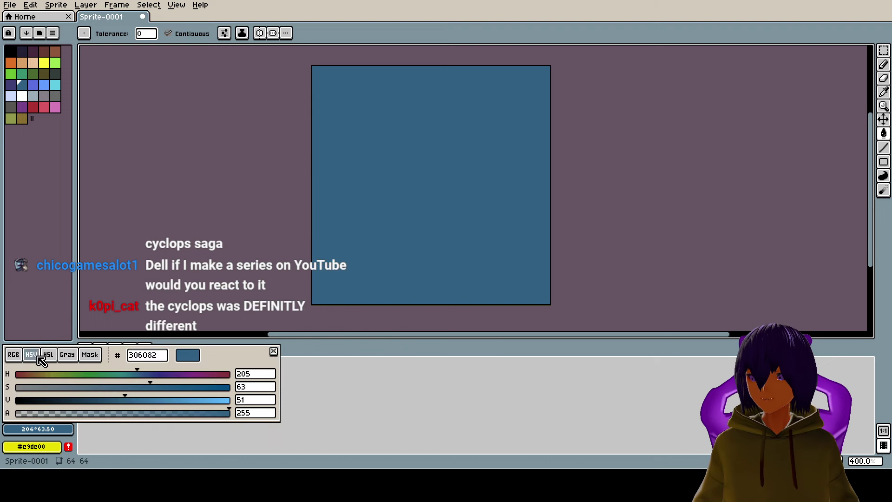
{"action": "left_click", "coordinate": [148, 400]}
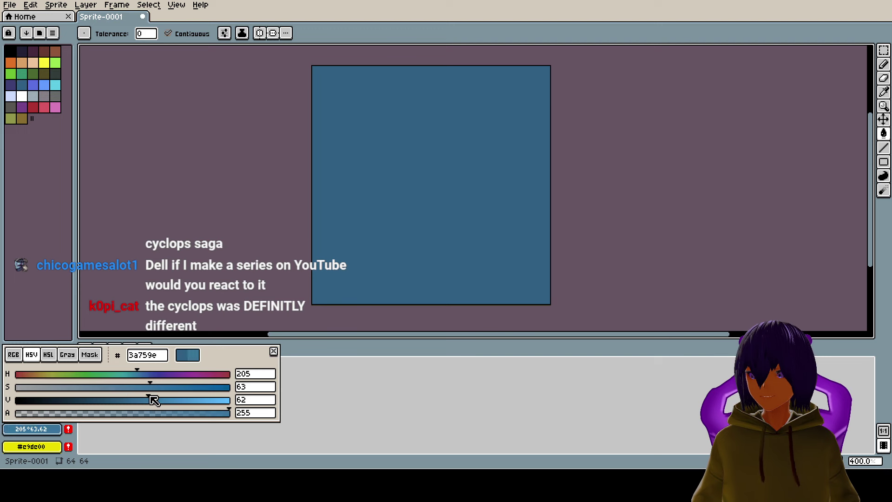
{"action": "left_click_drag", "start_coordinate": [153, 400], "coordinate": [213, 400]}
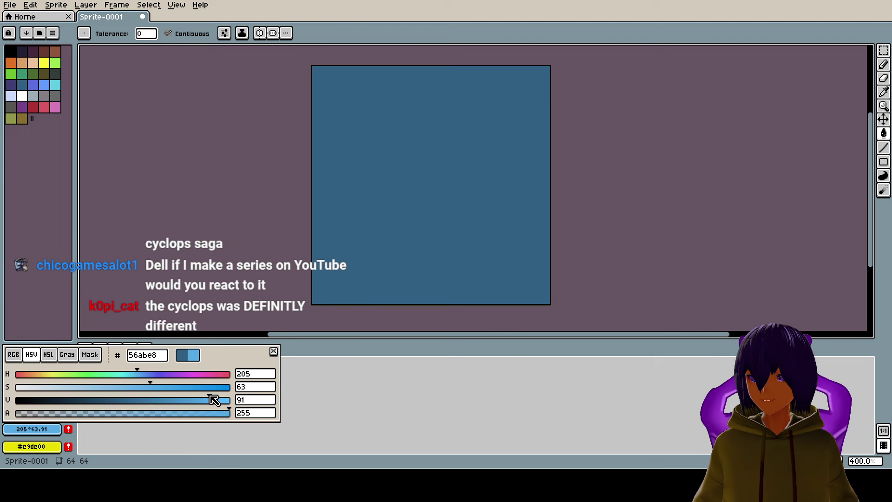
{"action": "left_click", "coordinate": [417, 187]}
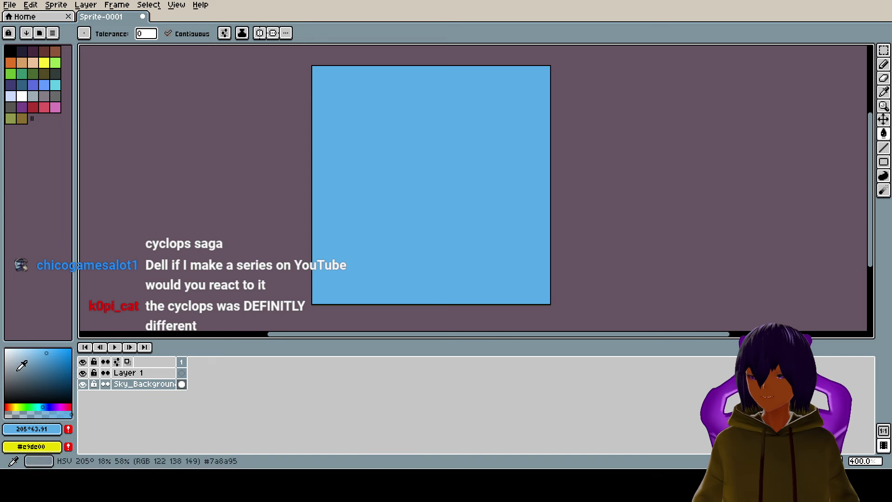
Set the foreground color to a darker, more saturated blue, HSV 205, 71, 53
{"action": "left_click", "coordinate": [31, 362]}
{"action": "left_click_drag", "start_coordinate": [32, 363], "coordinate": [52, 373]}
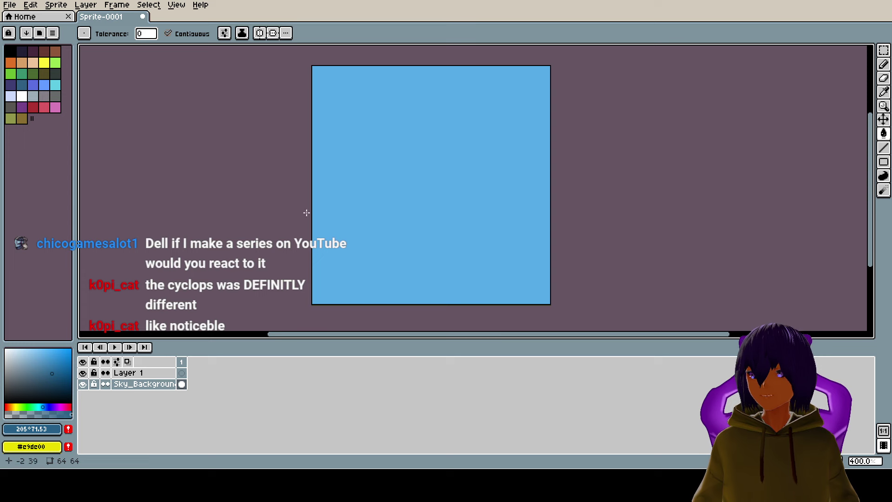
{"action": "scroll", "coordinate": [361, 157], "scroll_direction": "down", "scroll_amount": 3}
{"action": "scroll", "coordinate": [344, 91], "scroll_direction": "up", "scroll_amount": 2}
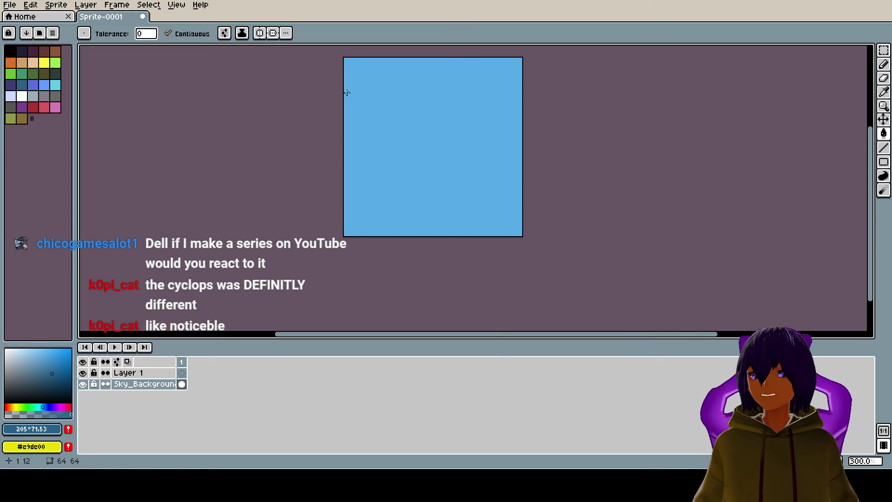
{"action": "scroll", "coordinate": [418, 92], "scroll_direction": "up", "scroll_amount": 1}
{"action": "scroll", "coordinate": [424, 92], "scroll_direction": "down", "scroll_amount": 1}
{"action": "scroll", "coordinate": [424, 92], "scroll_direction": "down", "scroll_amount": 1}
{"action": "scroll", "coordinate": [483, 65], "scroll_direction": "up", "scroll_amount": 1}
{"action": "scroll", "coordinate": [476, 71], "scroll_direction": "up", "scroll_amount": 2}
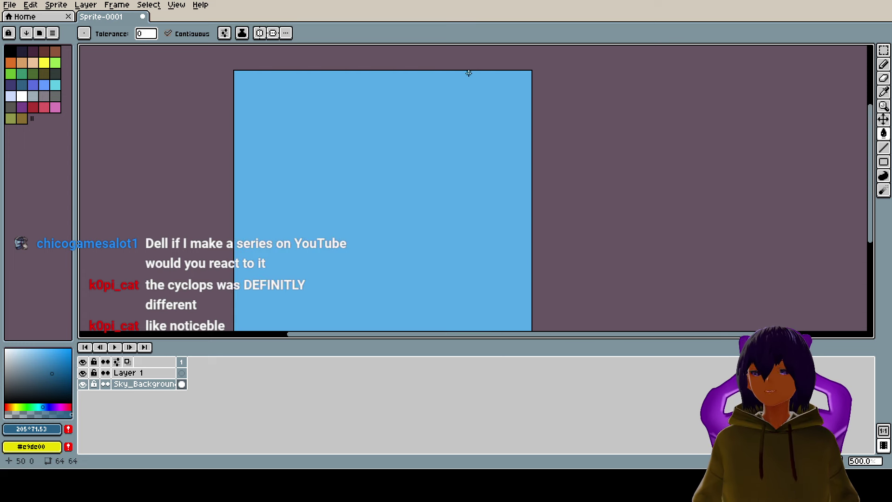
{"action": "scroll", "coordinate": [394, 93], "scroll_direction": "down", "scroll_amount": 2}
{"action": "scroll", "coordinate": [390, 93], "scroll_direction": "down", "scroll_amount": 1}
{"action": "scroll", "coordinate": [328, 81], "scroll_direction": "up", "scroll_amount": 1}
{"action": "scroll", "coordinate": [341, 82], "scroll_direction": "up", "scroll_amount": 1}
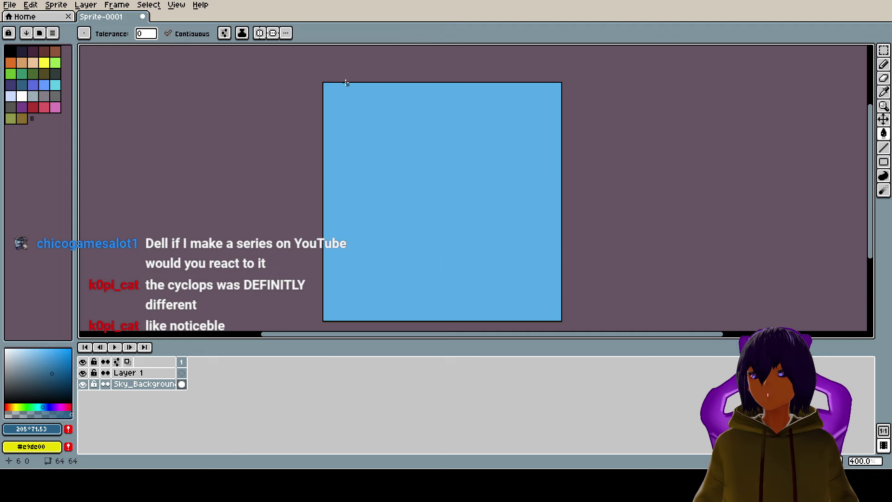
{"action": "scroll", "coordinate": [335, 88], "scroll_direction": "up", "scroll_amount": 1}
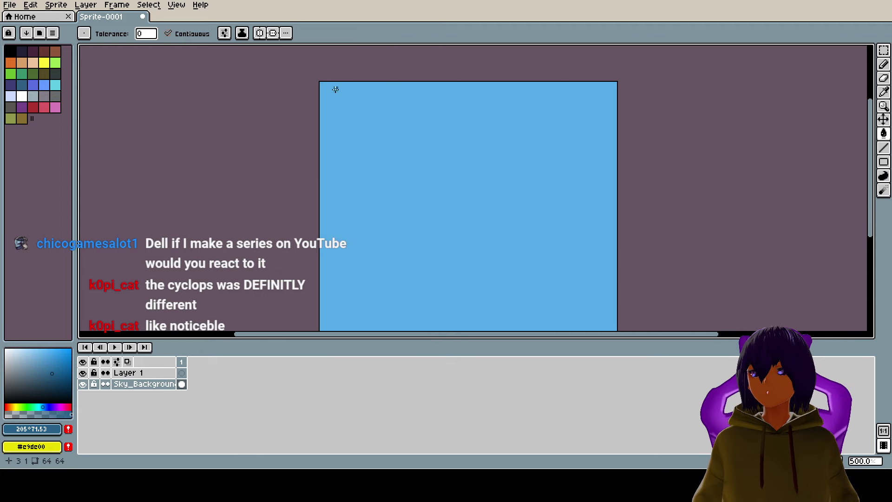
{"action": "scroll", "coordinate": [334, 88], "scroll_direction": "down", "scroll_amount": 1}
{"action": "scroll", "coordinate": [334, 88], "scroll_direction": "down", "scroll_amount": 2}
{"action": "scroll", "coordinate": [334, 88], "scroll_direction": "up", "scroll_amount": 1}
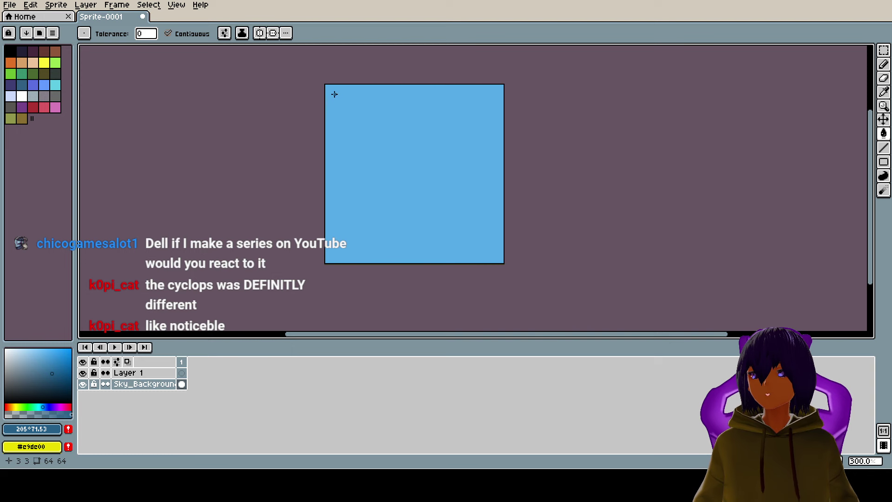
{"action": "scroll", "coordinate": [334, 93], "scroll_direction": "up", "scroll_amount": 1}
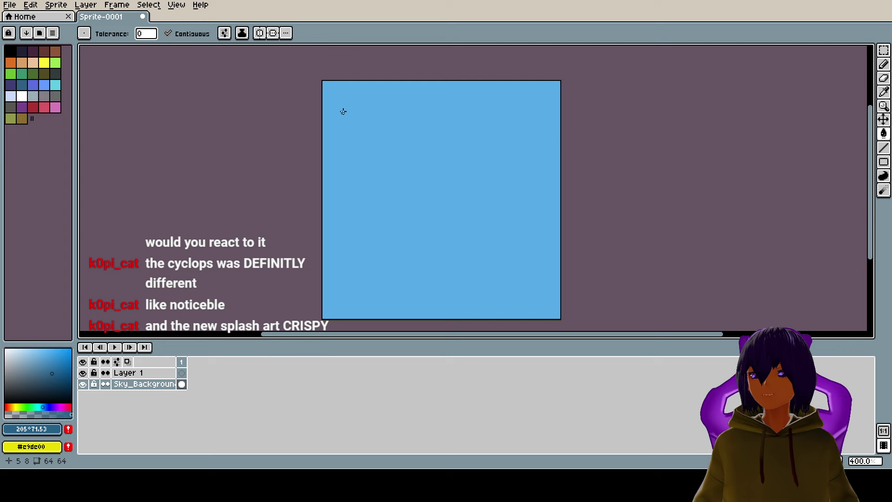
{"action": "scroll", "coordinate": [450, 128], "scroll_direction": "up", "scroll_amount": 1}
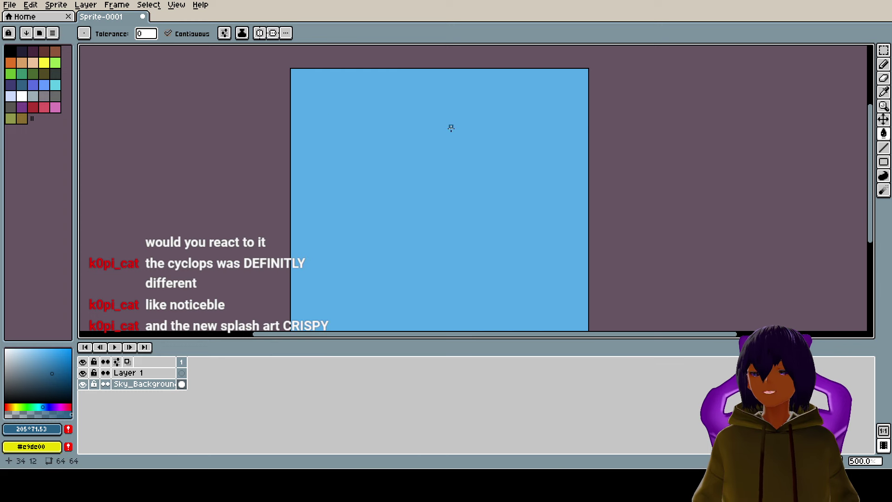
{"action": "scroll", "coordinate": [453, 114], "scroll_direction": "down", "scroll_amount": 5}
{"action": "scroll", "coordinate": [458, 100], "scroll_direction": "up", "scroll_amount": 3}
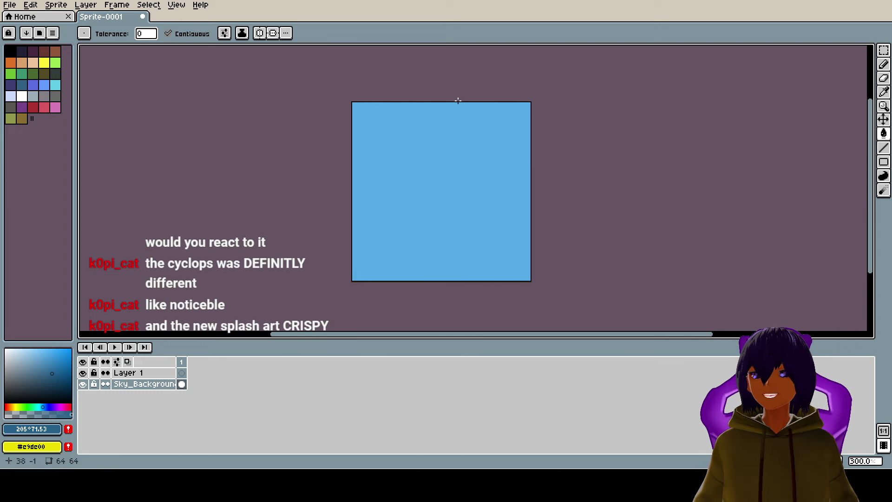
{"action": "scroll", "coordinate": [450, 116], "scroll_direction": "up", "scroll_amount": 1}
{"action": "scroll", "coordinate": [449, 115], "scroll_direction": "down", "scroll_amount": 1}
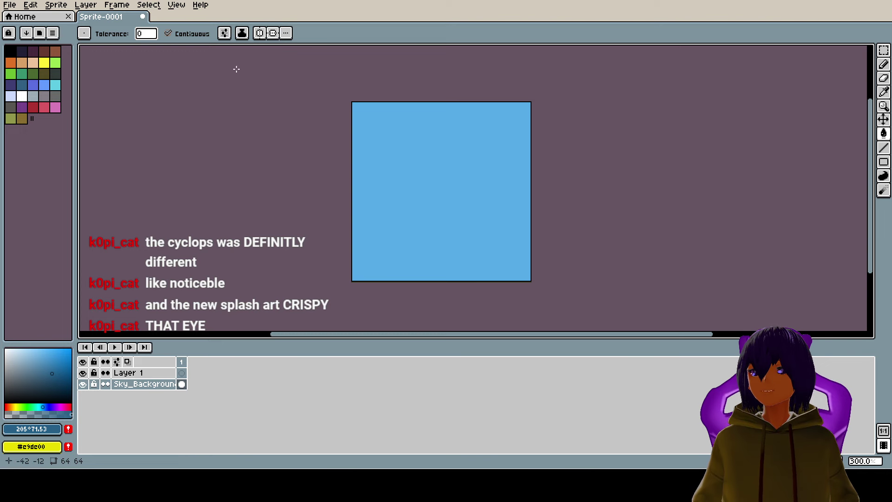
On Layer 1, pencil a 1 px dark blue (HSV 205, 77, 34) wave line across the canvas's lower half, curling over near the right edge
{"action": "left_click", "coordinate": [151, 374]}
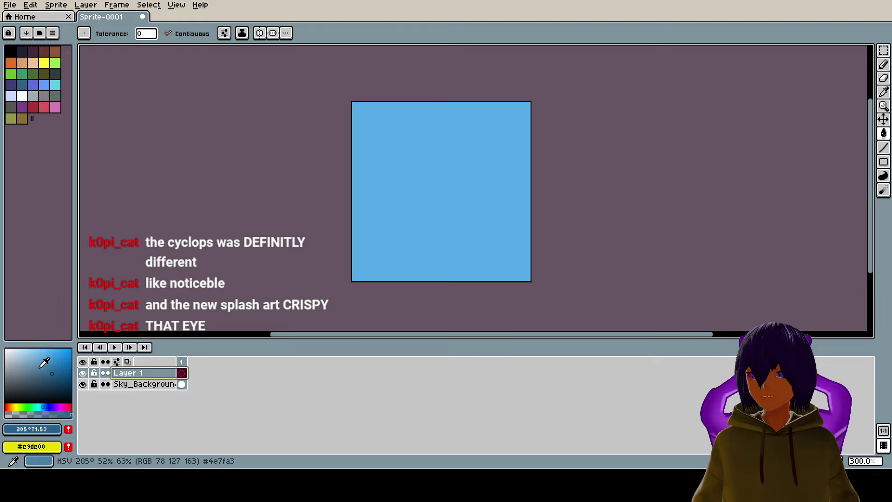
{"action": "left_click", "coordinate": [56, 384]}
{"action": "scroll", "coordinate": [389, 243], "scroll_direction": "up", "scroll_amount": 2}
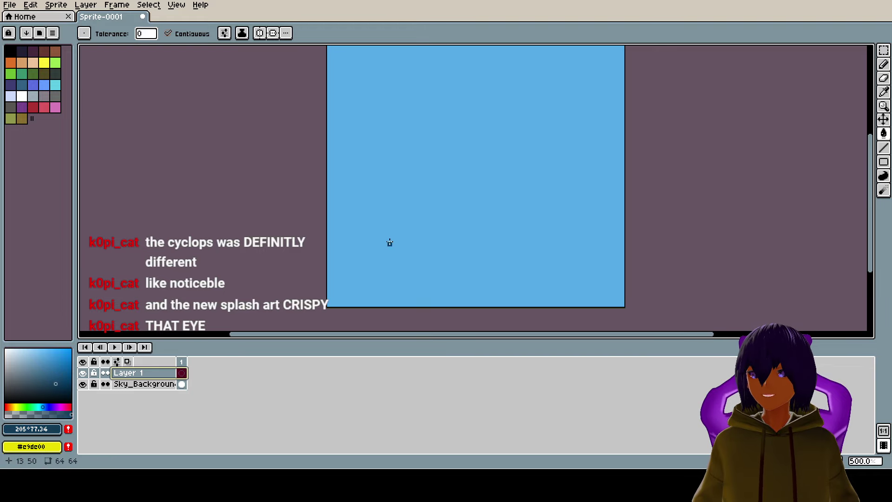
{"action": "key", "text": "b"}
{"action": "mouse_move", "coordinate": [332, 238]}
{"action": "left_mouse_down"}
{"action": "mouse_move", "coordinate": [418, 241]}
{"action": "mouse_move", "coordinate": [489, 224]}
{"action": "mouse_move", "coordinate": [545, 190]}
{"action": "mouse_move", "coordinate": [584, 187]}
{"action": "mouse_move", "coordinate": [594, 197]}
{"action": "mouse_move", "coordinate": [552, 211]}
{"action": "mouse_move", "coordinate": [549, 223]}
{"action": "mouse_move", "coordinate": [569, 230]}
{"action": "mouse_move", "coordinate": [626, 207]}
{"action": "left_mouse_up"}
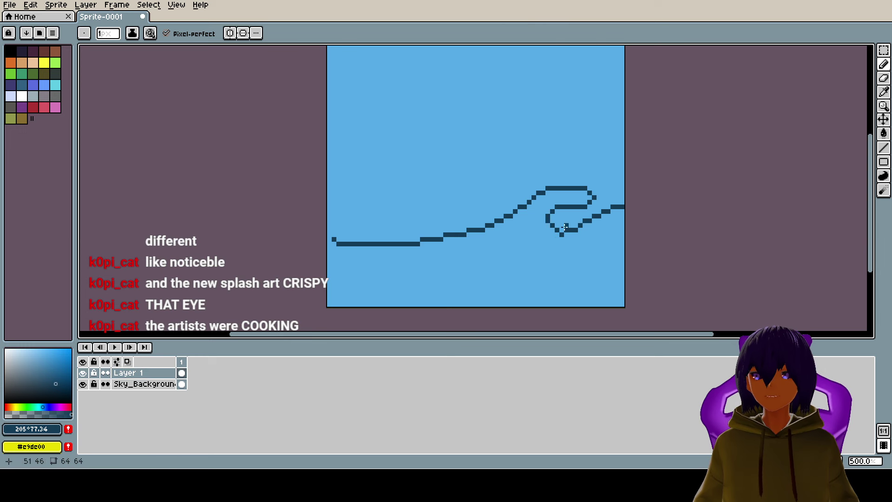
Sketch curling 1 px dark blue strokes branching along the wave line on Layer 1, first over its right half, then its left half
{"action": "mouse_move", "coordinate": [464, 247]}
{"action": "left_mouse_down"}
{"action": "mouse_move", "coordinate": [499, 234]}
{"action": "mouse_move", "coordinate": [510, 189]}
{"action": "left_mouse_up"}
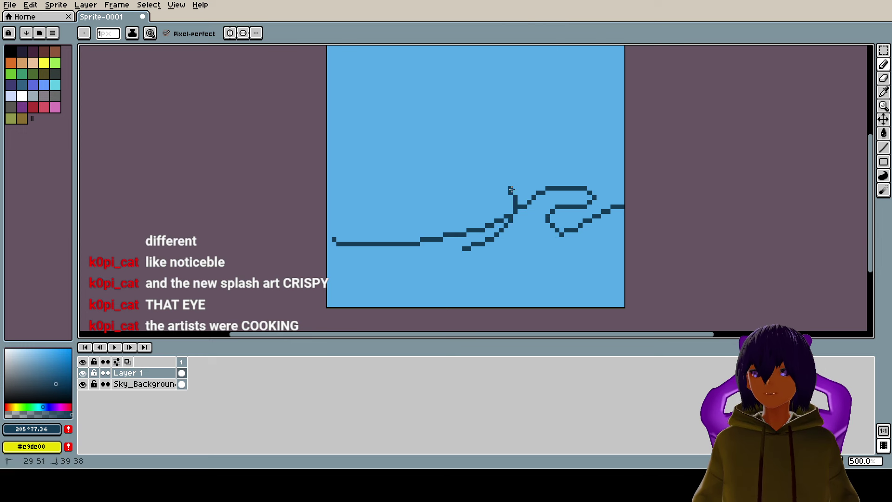
{"action": "mouse_move", "coordinate": [500, 249]}
{"action": "left_mouse_down"}
{"action": "mouse_move", "coordinate": [511, 225]}
{"action": "mouse_move", "coordinate": [553, 207]}
{"action": "mouse_move", "coordinate": [578, 178]}
{"action": "left_mouse_up"}
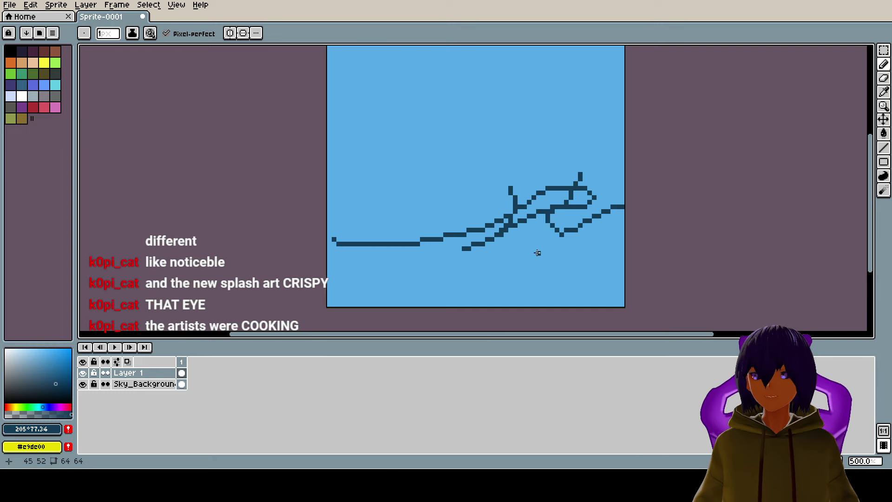
{"action": "mouse_move", "coordinate": [524, 246]}
{"action": "left_mouse_down"}
{"action": "mouse_move", "coordinate": [529, 218]}
{"action": "mouse_move", "coordinate": [575, 193]}
{"action": "mouse_move", "coordinate": [589, 171]}
{"action": "left_mouse_up"}
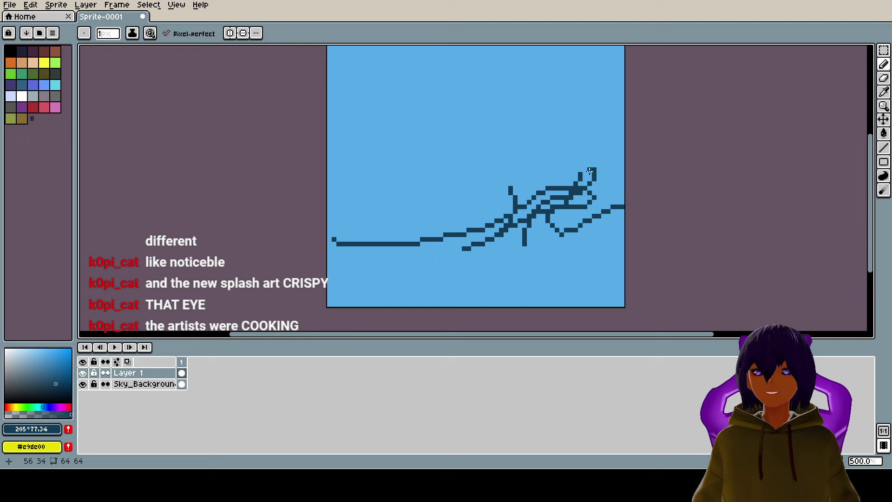
{"action": "mouse_move", "coordinate": [562, 200]}
{"action": "left_mouse_down"}
{"action": "mouse_move", "coordinate": [550, 165]}
{"action": "mouse_move", "coordinate": [542, 166]}
{"action": "mouse_move", "coordinate": [541, 209]}
{"action": "mouse_move", "coordinate": [535, 189]}
{"action": "mouse_move", "coordinate": [522, 187]}
{"action": "mouse_move", "coordinate": [505, 208]}
{"action": "mouse_move", "coordinate": [509, 220]}
{"action": "mouse_move", "coordinate": [486, 202]}
{"action": "left_mouse_up"}
{"action": "left_click", "coordinate": [502, 218]}
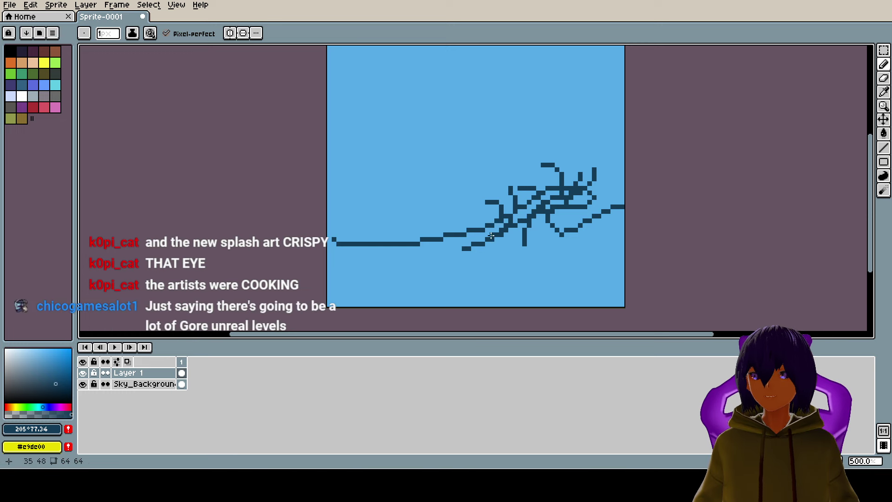
{"action": "mouse_move", "coordinate": [357, 226]}
{"action": "left_mouse_down"}
{"action": "mouse_move", "coordinate": [397, 210]}
{"action": "mouse_move", "coordinate": [398, 185]}
{"action": "mouse_move", "coordinate": [380, 186]}
{"action": "left_mouse_up"}
{"action": "mouse_move", "coordinate": [394, 228]}
{"action": "left_mouse_down"}
{"action": "mouse_move", "coordinate": [405, 208]}
{"action": "mouse_move", "coordinate": [435, 202]}
{"action": "mouse_move", "coordinate": [415, 209]}
{"action": "mouse_move", "coordinate": [413, 230]}
{"action": "mouse_move", "coordinate": [423, 234]}
{"action": "mouse_move", "coordinate": [467, 209]}
{"action": "mouse_move", "coordinate": [472, 182]}
{"action": "left_mouse_up"}
{"action": "left_click_drag", "start_coordinate": [459, 232], "coordinate": [477, 203]}
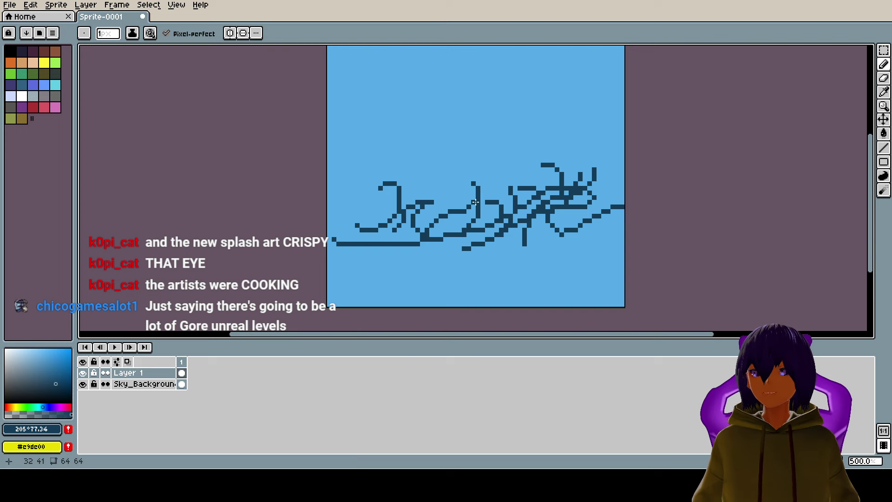
Set the eraser to 1 px and erase stray dark pixels from the tangled strokes at the wave's right end on Layer 1
{"action": "scroll", "coordinate": [477, 205], "scroll_direction": "down", "scroll_amount": 3}
{"action": "scroll", "coordinate": [479, 219], "scroll_direction": "up", "scroll_amount": 1}
{"action": "scroll", "coordinate": [479, 219], "scroll_direction": "up", "scroll_amount": 2}
{"action": "scroll", "coordinate": [466, 245], "scroll_direction": "up", "scroll_amount": 1}
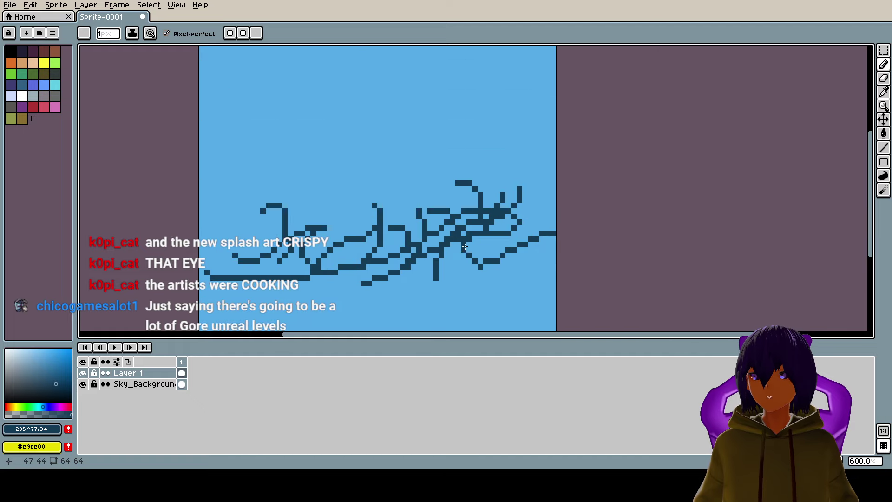
{"action": "key", "text": "e"}
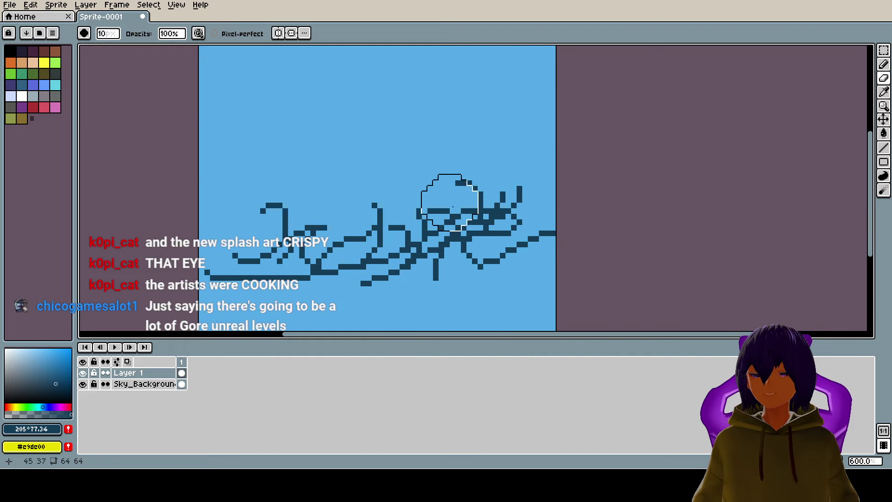
{"action": "left_click", "coordinate": [114, 38]}
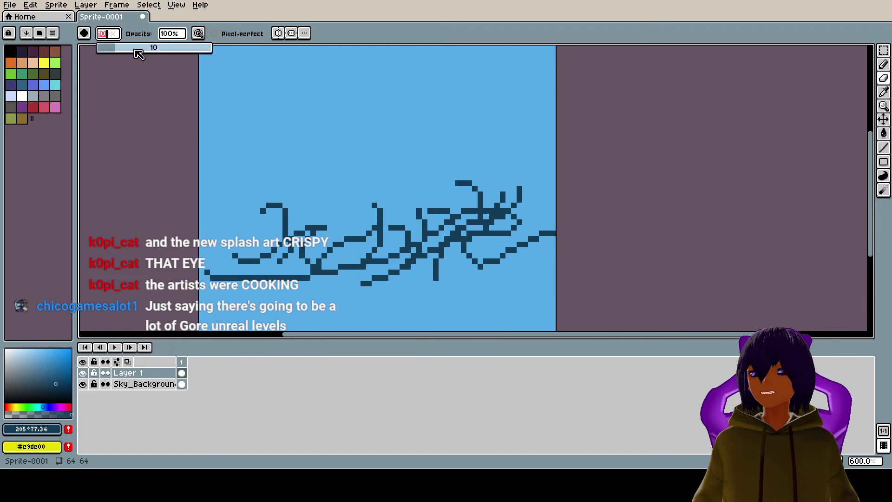
{"action": "type", "text": "1"}
{"action": "key", "text": "Return"}
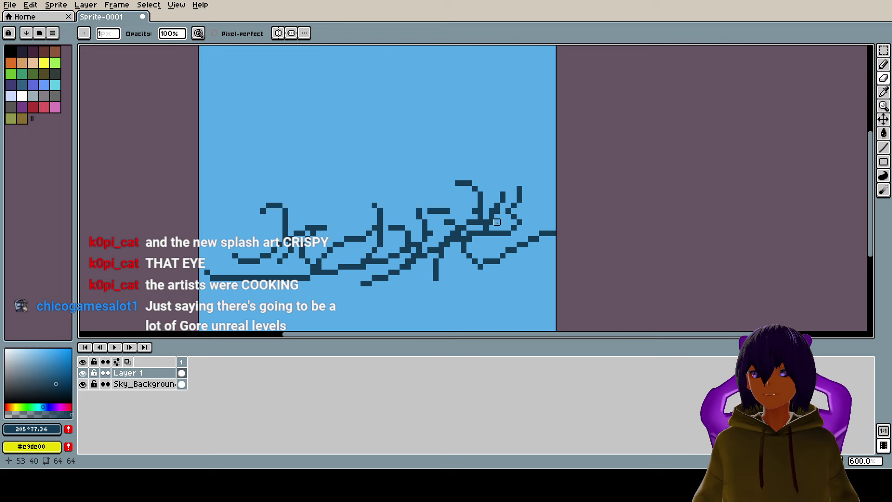
Pencil the wave line out to the canvas's left edge and place a single dark blue pixel in the area below the waves
{"action": "scroll", "coordinate": [494, 260], "scroll_direction": "down", "scroll_amount": 2}
{"action": "scroll", "coordinate": [484, 277], "scroll_direction": "up", "scroll_amount": 1}
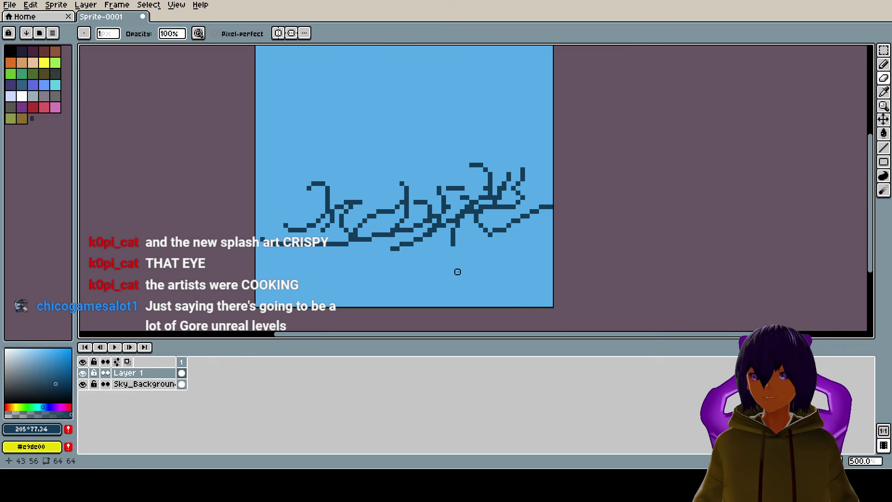
{"action": "key", "text": "b"}
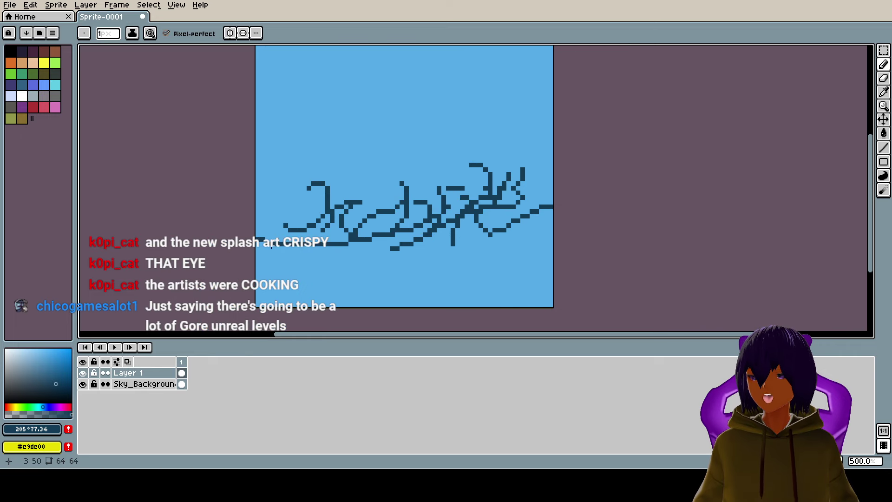
{"action": "scroll", "coordinate": [395, 280], "scroll_direction": "up", "scroll_amount": 1}
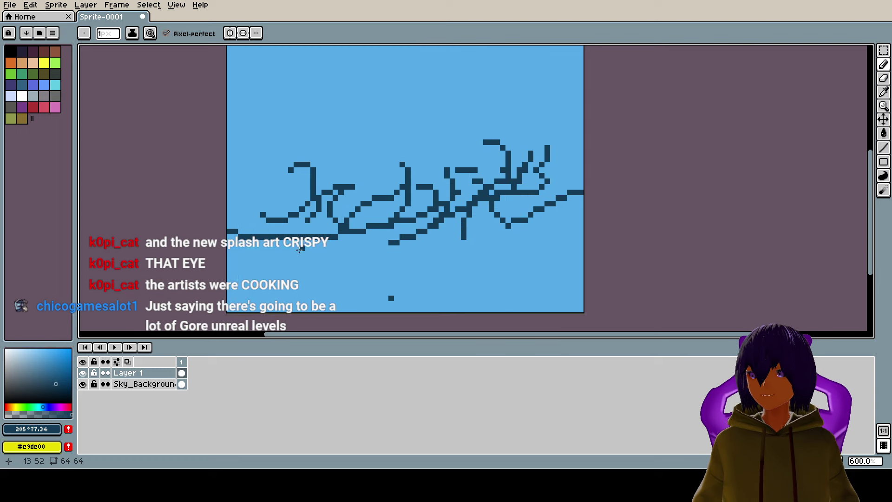
Set the foreground color to a pale grey-blue, HSV 205, 36, 79, and bucket-fill the wave's left base line with it
{"action": "left_click", "coordinate": [28, 359]}
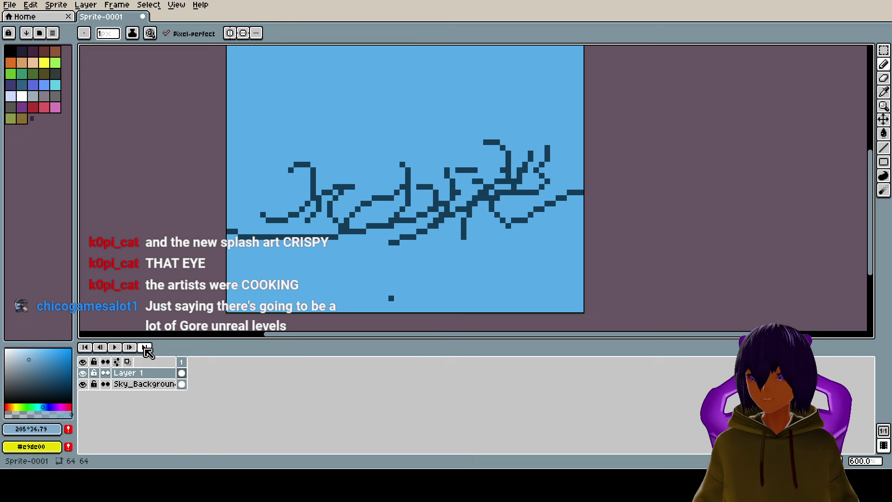
{"action": "key", "text": "g"}
{"action": "left_click", "coordinate": [319, 237]}
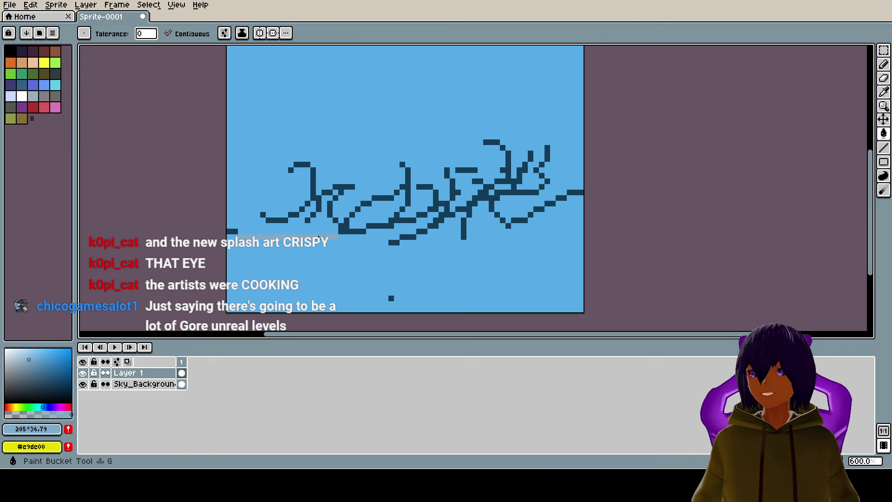
{"action": "left_click", "coordinate": [343, 230]}
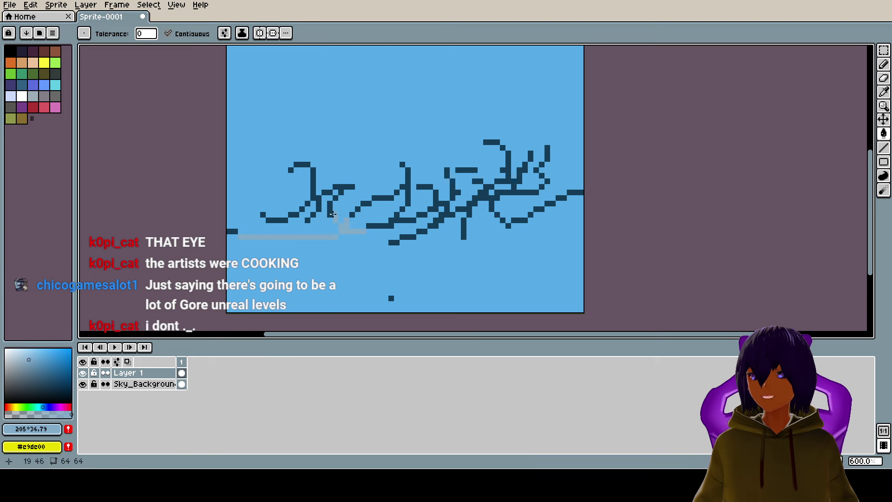
Recolor the curling strokes above the wave's left part and the line's left end with the pale grey-blue using Paint Bucket
{"action": "left_click", "coordinate": [314, 192]}
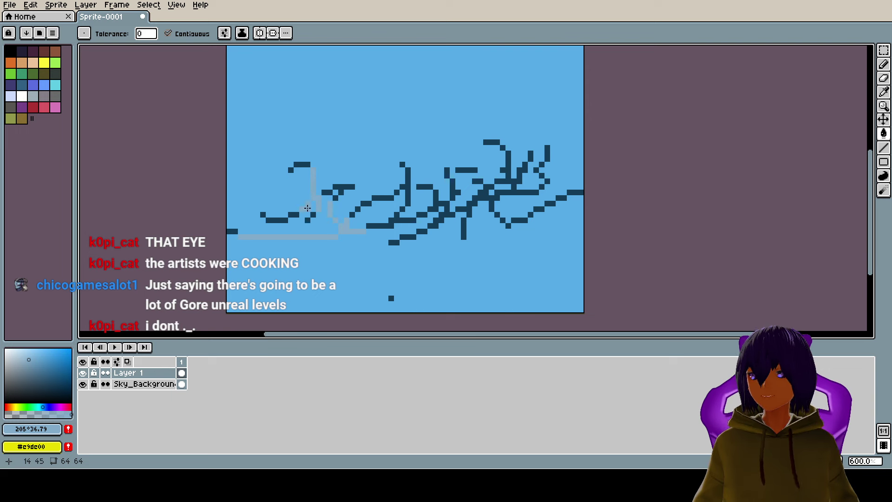
{"action": "scroll", "coordinate": [306, 209], "scroll_direction": "up", "scroll_amount": 1}
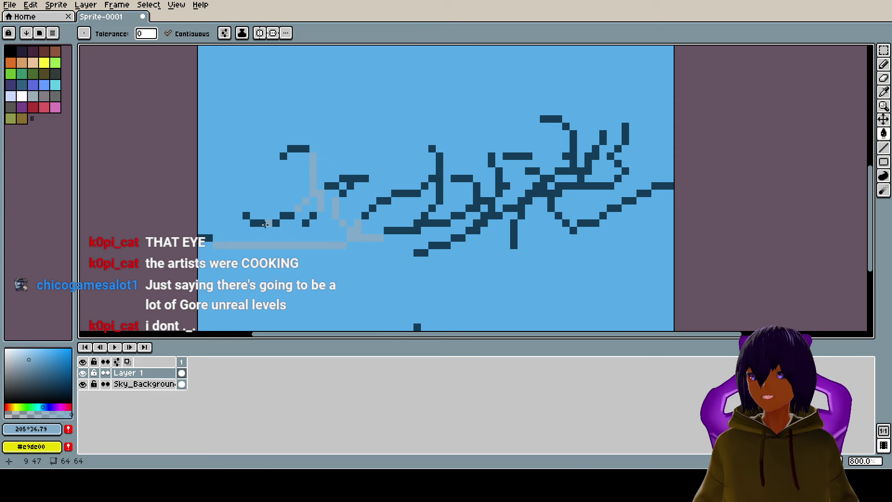
{"action": "left_click_drag", "start_coordinate": [264, 224], "coordinate": [292, 217]}
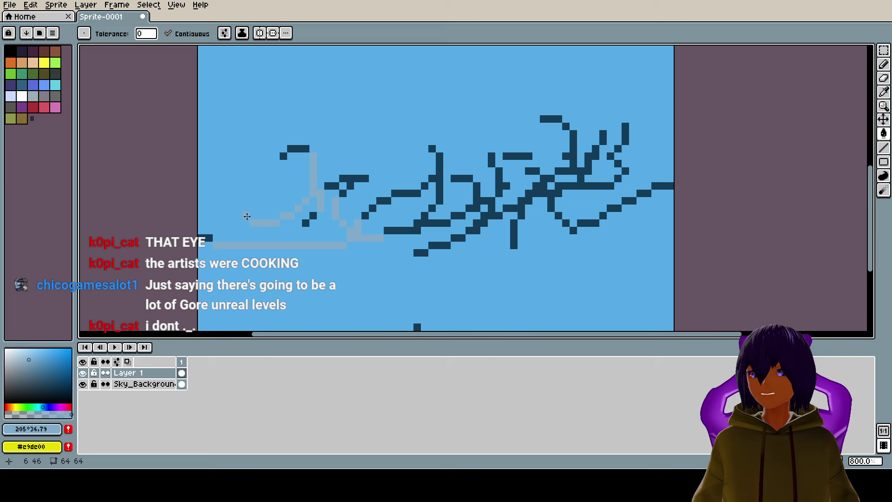
{"action": "left_click", "coordinate": [208, 237]}
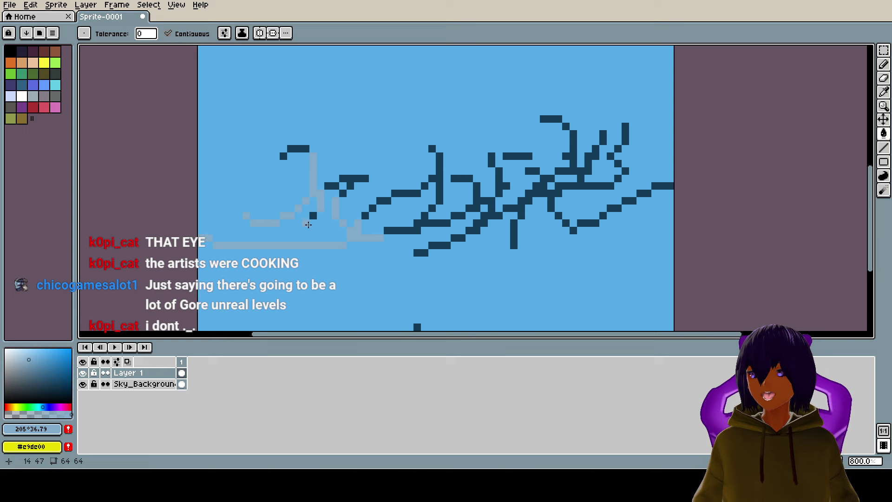
{"action": "left_click_drag", "start_coordinate": [305, 225], "coordinate": [310, 218]}
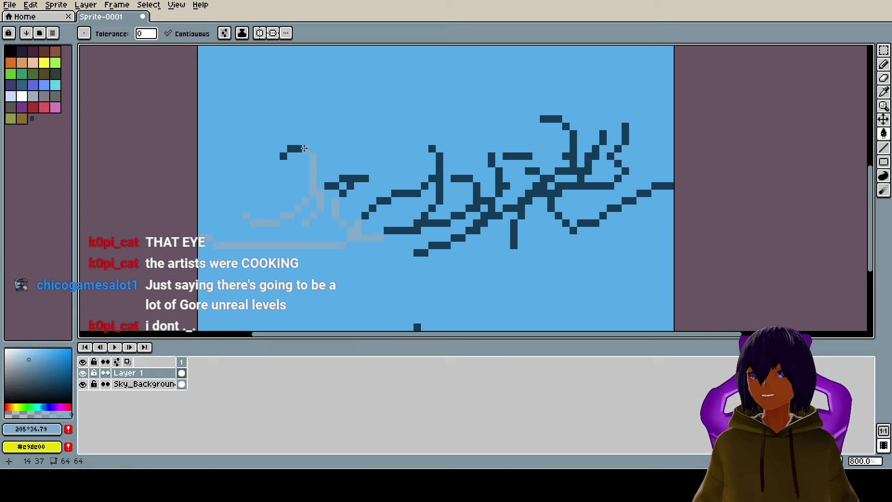
{"action": "left_click_drag", "start_coordinate": [304, 148], "coordinate": [282, 157]}
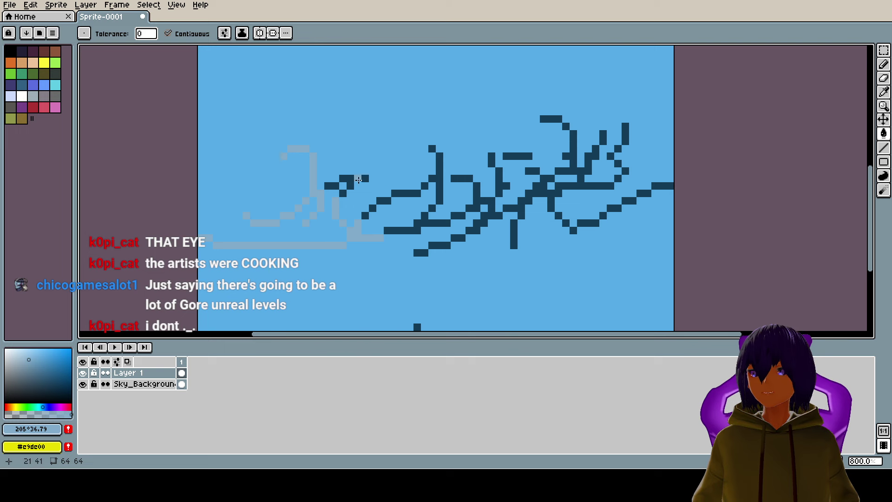
{"action": "left_click_drag", "start_coordinate": [358, 179], "coordinate": [333, 185]}
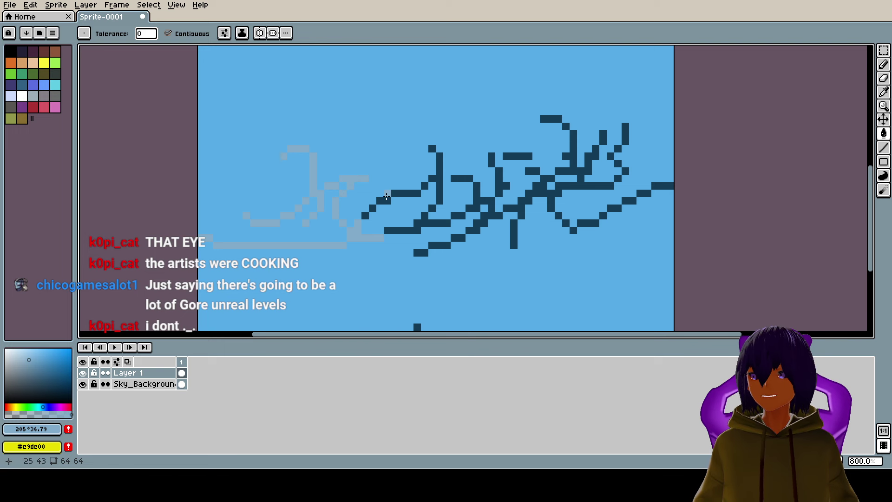
Recolor the strokes and line segments in the middle of the wave with the same pale grey-blue fill
{"action": "mouse_move", "coordinate": [386, 196]}
{"action": "left_mouse_down"}
{"action": "mouse_move", "coordinate": [366, 214]}
{"action": "mouse_move", "coordinate": [440, 174]}
{"action": "left_mouse_up"}
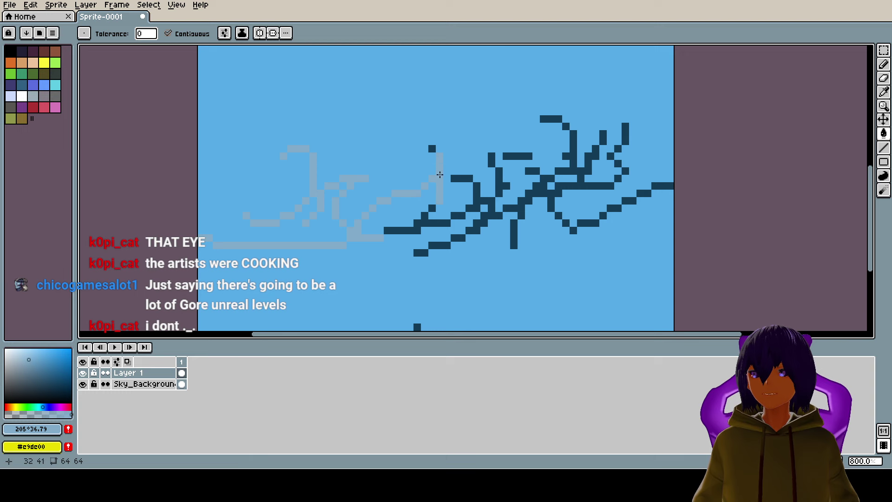
{"action": "left_click", "coordinate": [431, 208]}
{"action": "left_click", "coordinate": [425, 215]}
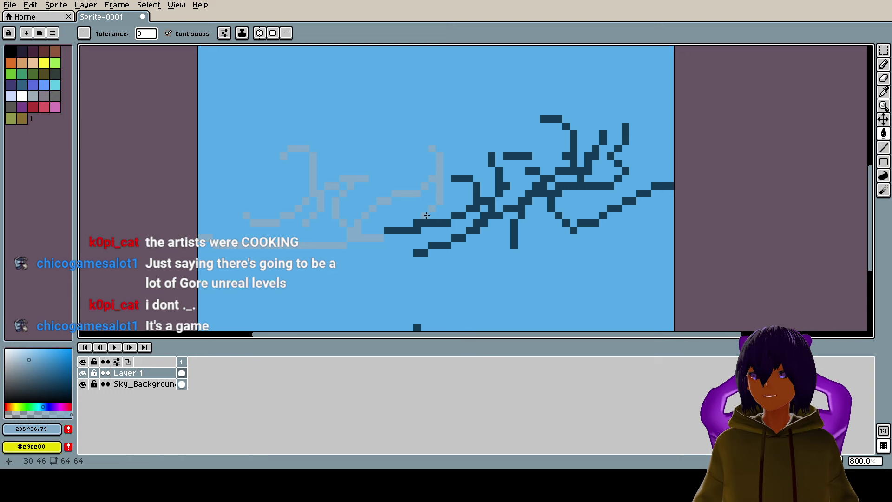
{"action": "left_click", "coordinate": [425, 219]}
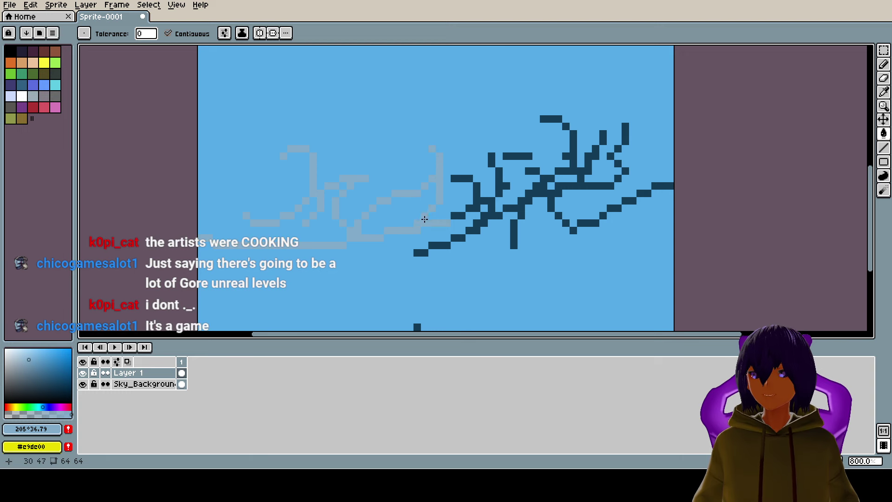
{"action": "left_click", "coordinate": [477, 200]}
{"action": "left_click", "coordinate": [465, 180]}
{"action": "left_click", "coordinate": [457, 215]}
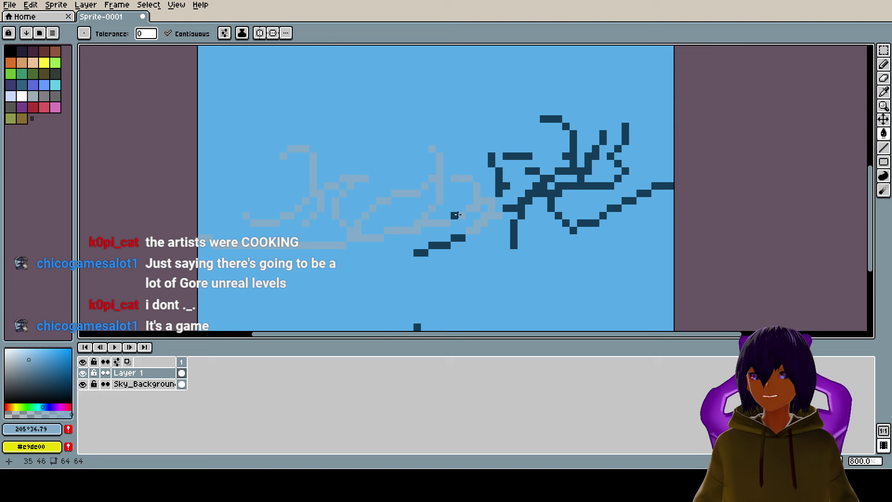
{"action": "left_click", "coordinate": [460, 237]}
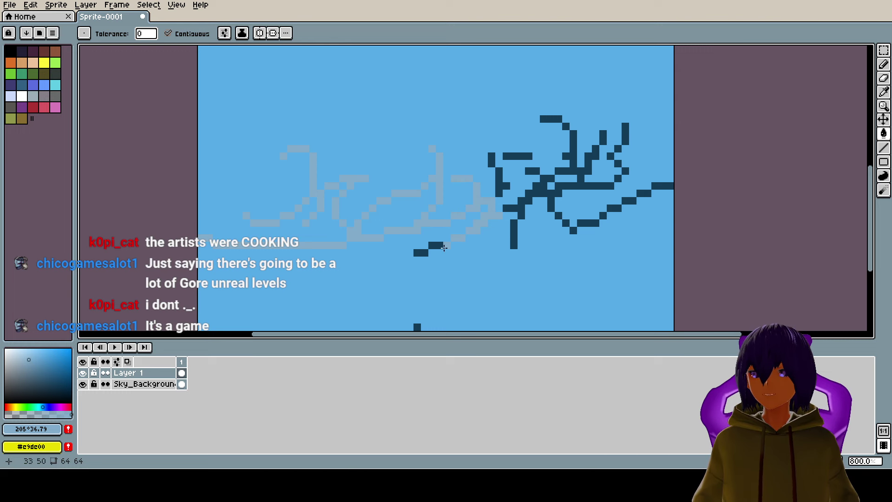
{"action": "left_click", "coordinate": [439, 246]}
{"action": "left_click", "coordinate": [420, 253]}
Fill the wave's right-of-centre cluster, its short side strokes and the tall curl above it with the pale grey-blue
{"action": "left_click", "coordinate": [518, 206]}
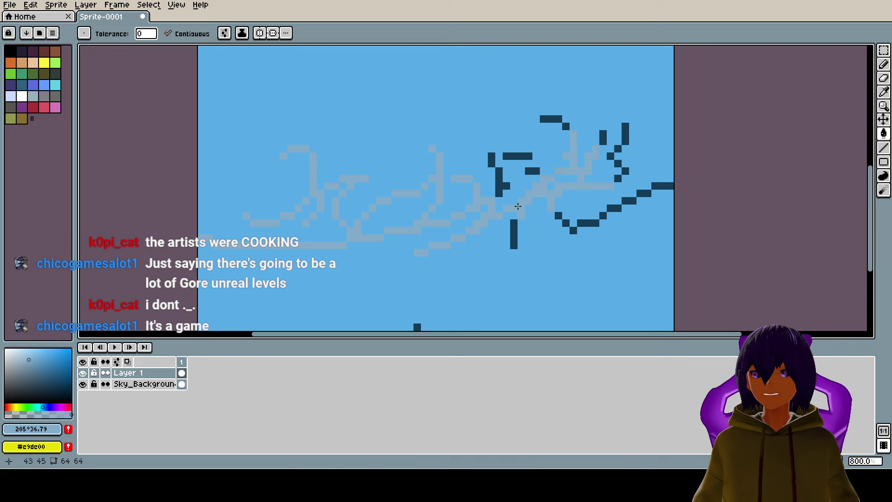
{"action": "left_click", "coordinate": [513, 233]}
{"action": "left_click", "coordinate": [506, 186]}
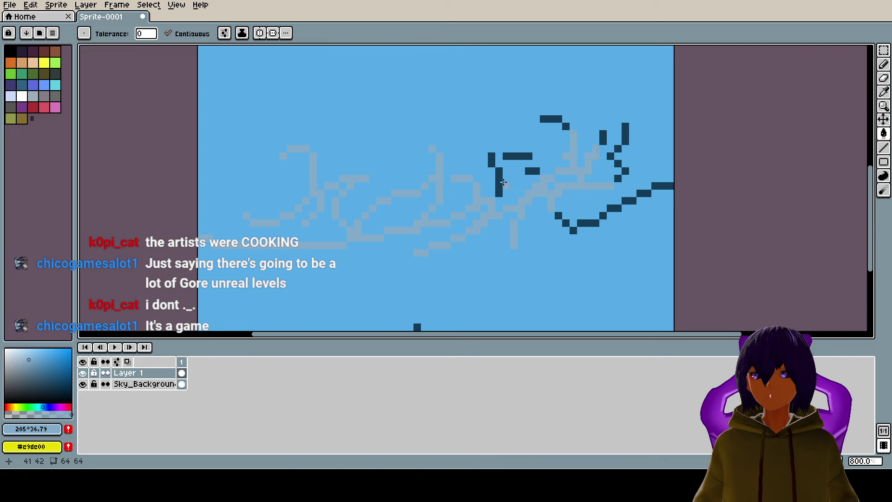
{"action": "left_click", "coordinate": [498, 181]}
{"action": "left_click", "coordinate": [507, 157]}
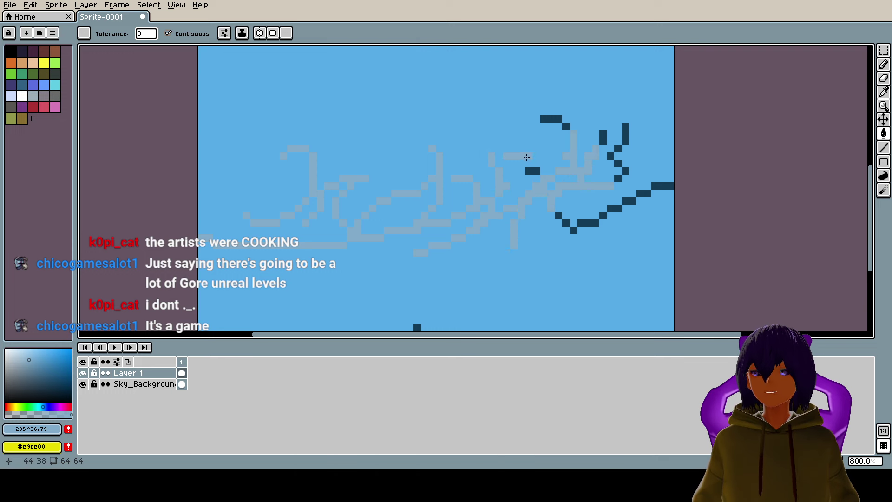
{"action": "left_click", "coordinate": [533, 171]}
{"action": "left_click", "coordinate": [563, 120]}
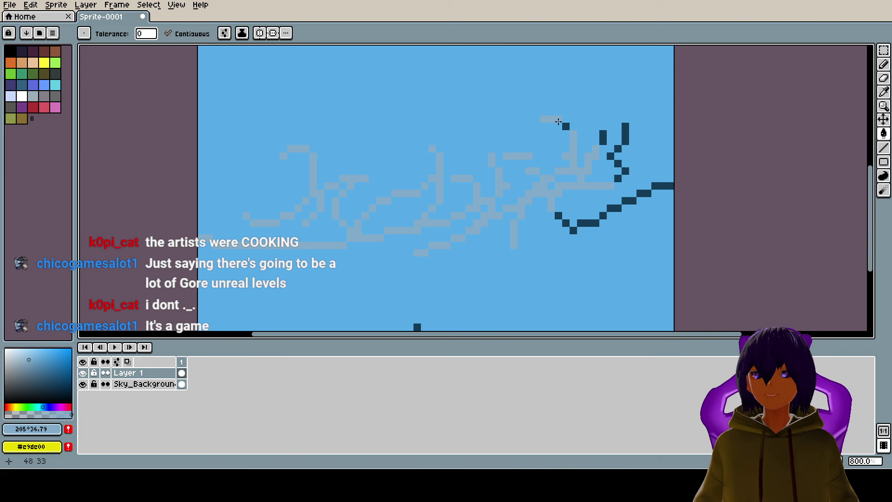
{"action": "left_click", "coordinate": [566, 125]}
Fill the remaining dark segments of the rightmost crest and the line rising to the canvas's right edge with the pale grey-blue
{"action": "left_click", "coordinate": [617, 147]}
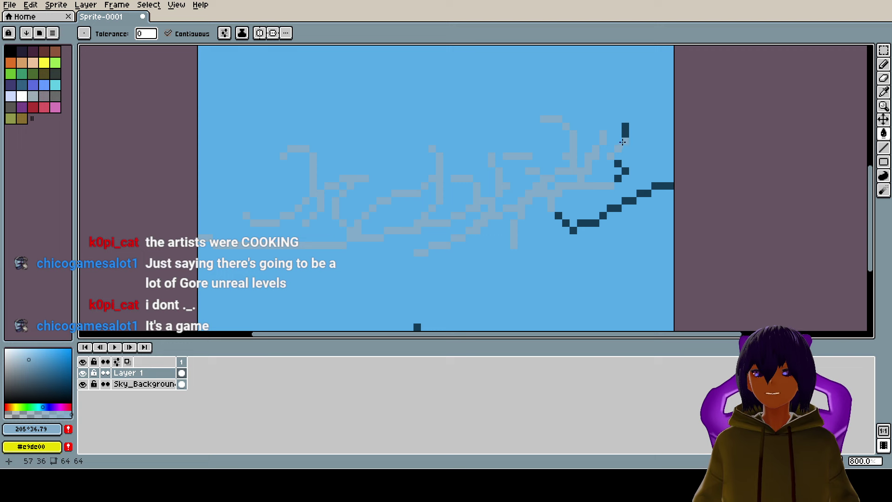
{"action": "left_click", "coordinate": [625, 142]}
{"action": "left_click", "coordinate": [620, 164]}
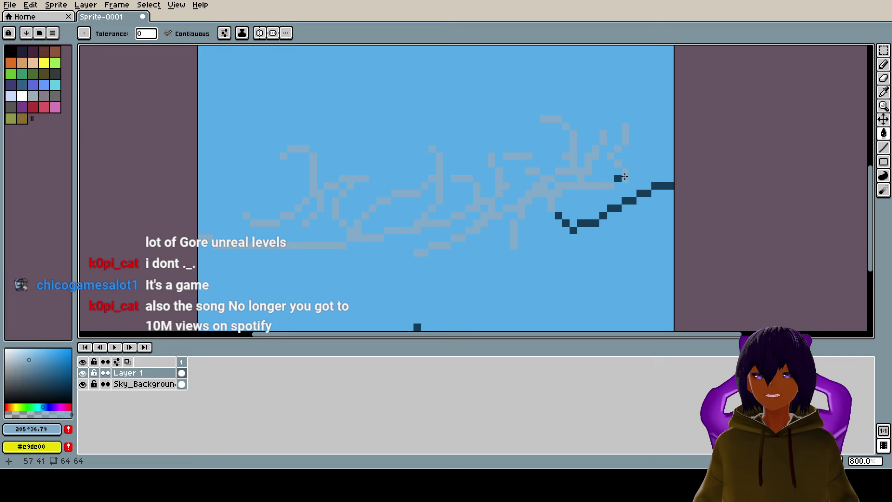
{"action": "left_click", "coordinate": [613, 208]}
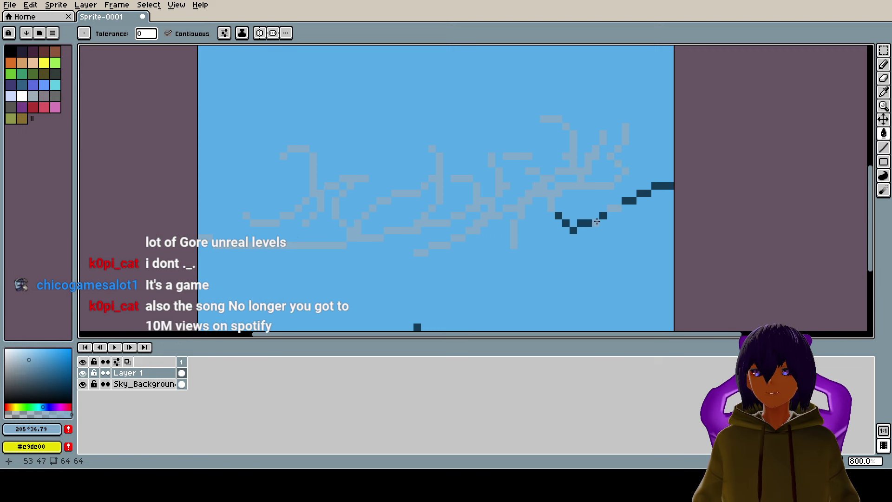
{"action": "left_click", "coordinate": [585, 223]}
{"action": "left_click", "coordinate": [566, 223]}
{"action": "left_click", "coordinate": [558, 215]}
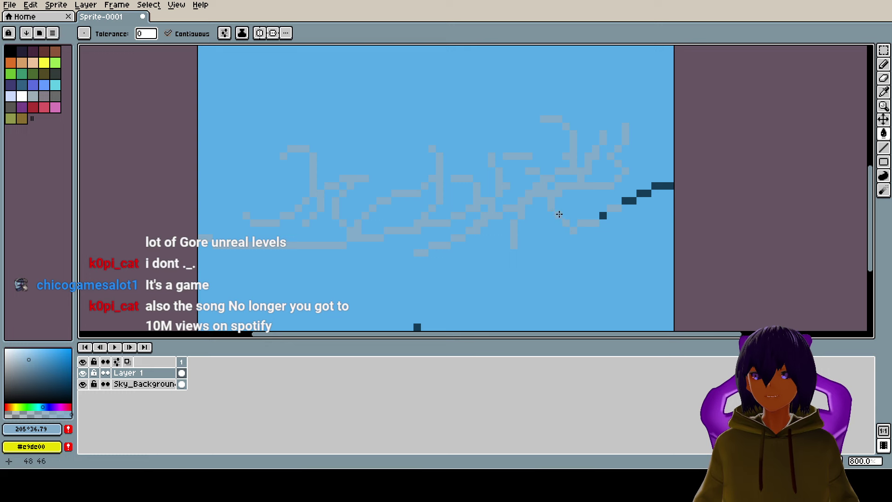
{"action": "left_click", "coordinate": [626, 200]}
{"action": "key", "text": "ctrl+z"}
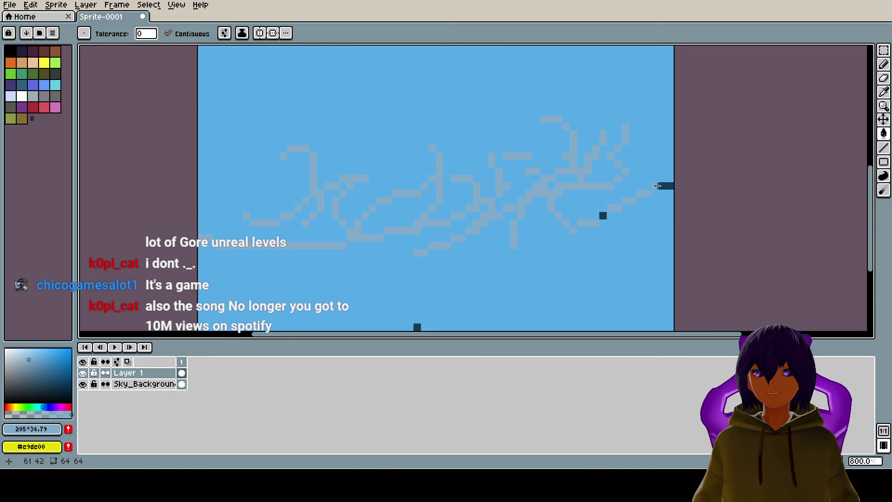
{"action": "key", "text": "ctrl+z"}
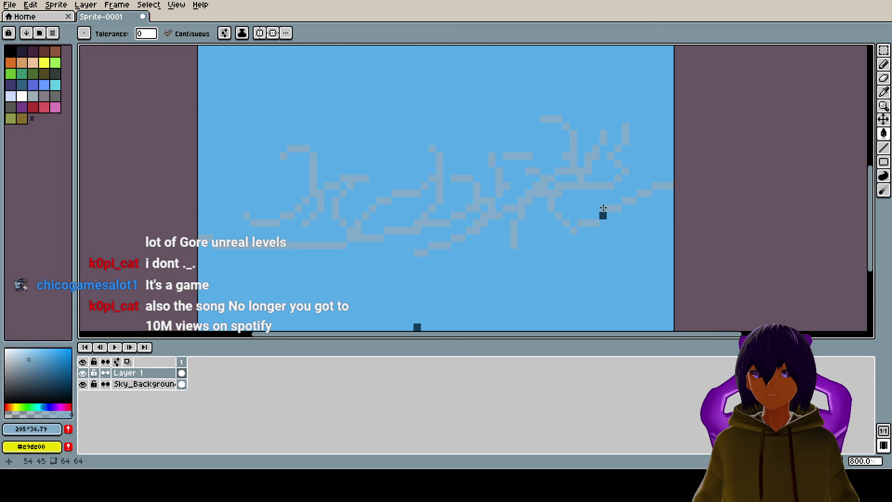
{"action": "key", "text": "ctrl+z"}
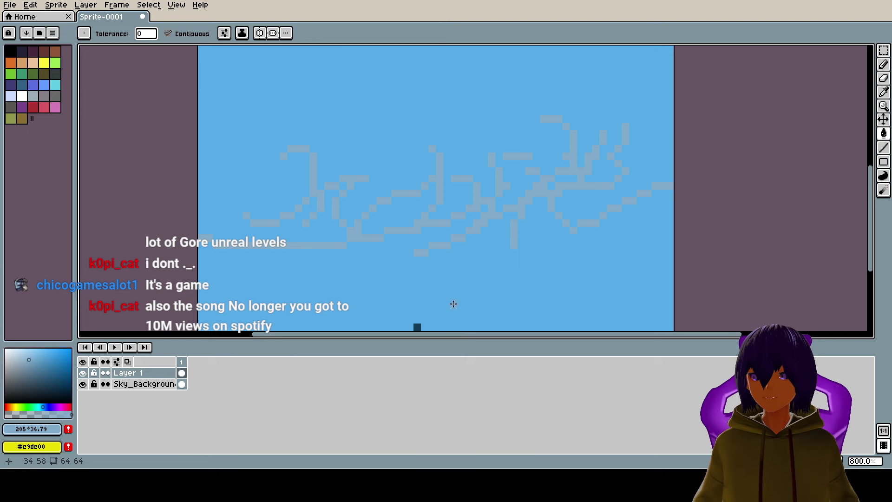
Sample the dark blue #143c58 from the lone pixel below the waves and bucket-fill the area under the wave line with it
{"action": "key", "text": "i"}
{"action": "left_click", "coordinate": [420, 327]}
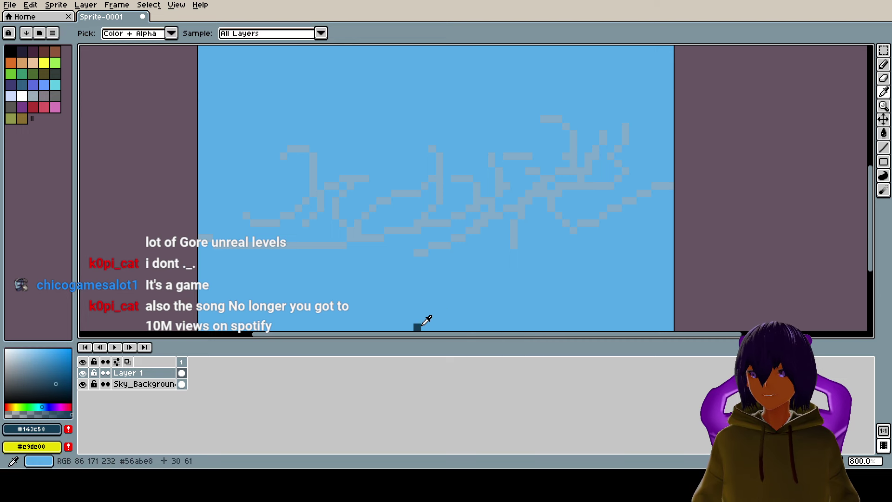
{"action": "key", "text": "g"}
{"action": "left_click", "coordinate": [455, 294]}
{"action": "scroll", "coordinate": [454, 294], "scroll_direction": "down", "scroll_amount": 5}
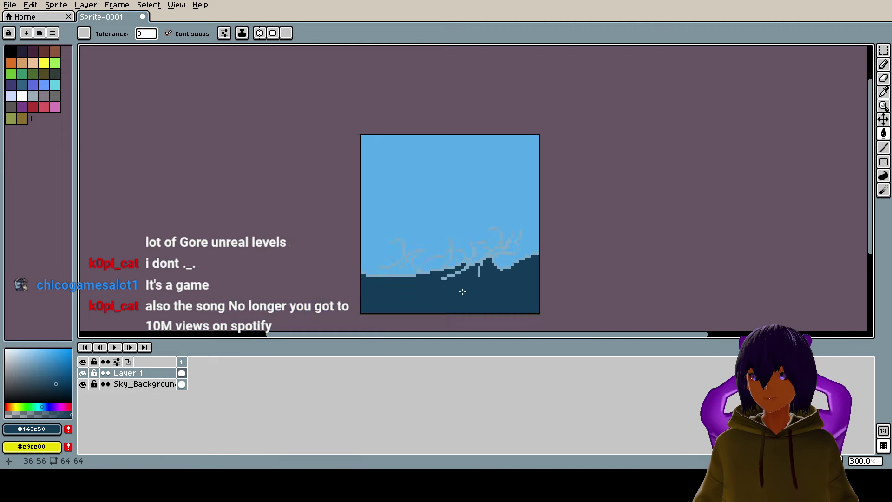
Pencil dark blue #143c58 shading from the foot of the wave's leftmost curl to the waterline and at the base of the middle crest
{"action": "scroll", "coordinate": [462, 291], "scroll_direction": "up", "scroll_amount": 5}
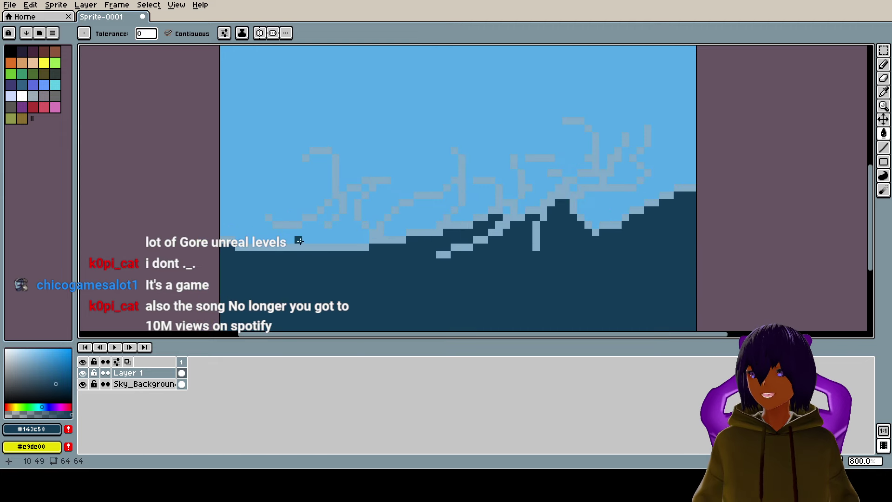
{"action": "key", "text": "b"}
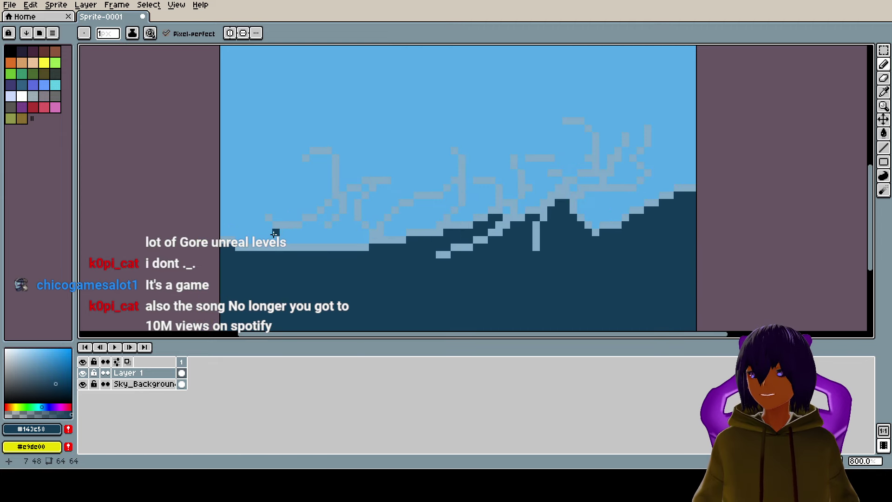
{"action": "left_click_drag", "start_coordinate": [336, 209], "coordinate": [319, 225]}
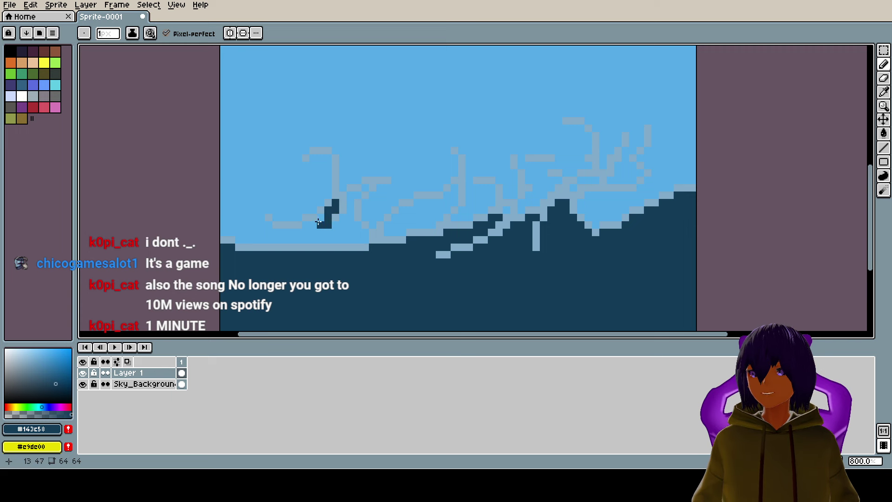
{"action": "key", "text": "ctrl+z"}
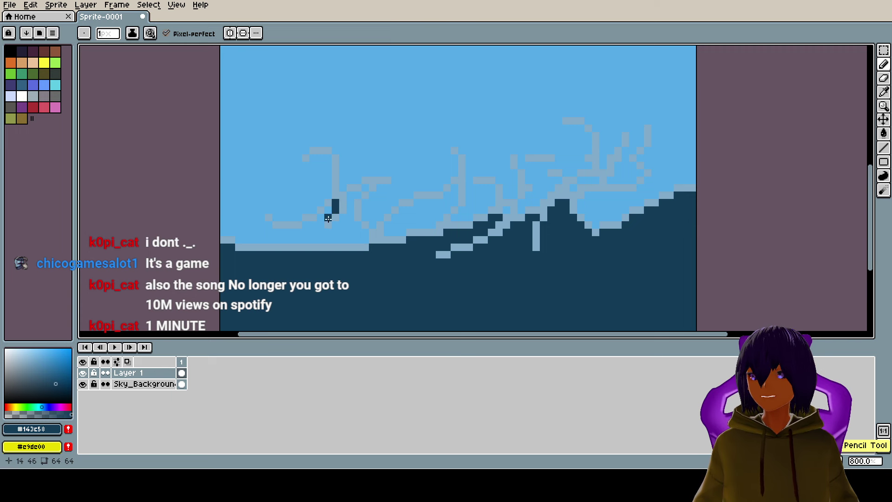
{"action": "left_click_drag", "start_coordinate": [328, 217], "coordinate": [305, 237]}
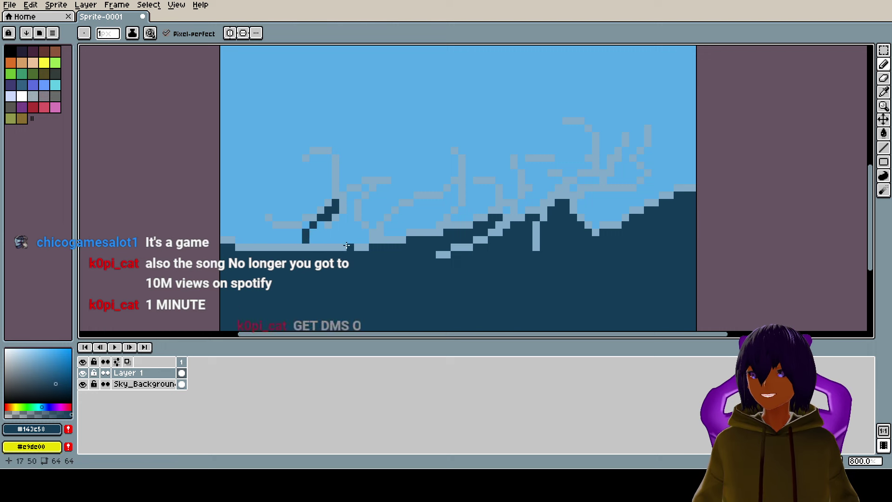
{"action": "scroll", "coordinate": [423, 242], "scroll_direction": "down", "scroll_amount": 2}
{"action": "scroll", "coordinate": [423, 242], "scroll_direction": "up", "scroll_amount": 4}
{"action": "scroll", "coordinate": [442, 228], "scroll_direction": "down", "scroll_amount": 3}
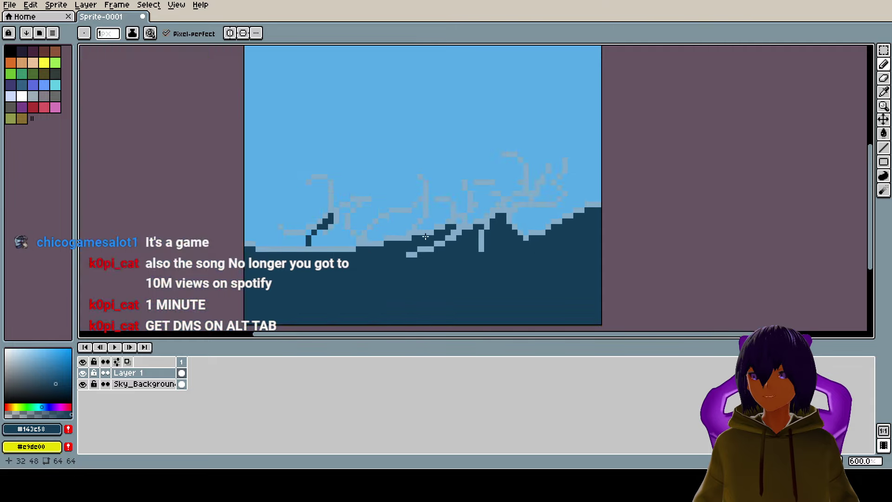
{"action": "scroll", "coordinate": [462, 212], "scroll_direction": "up", "scroll_amount": 3}
{"action": "left_click_drag", "start_coordinate": [462, 213], "coordinate": [488, 209]}
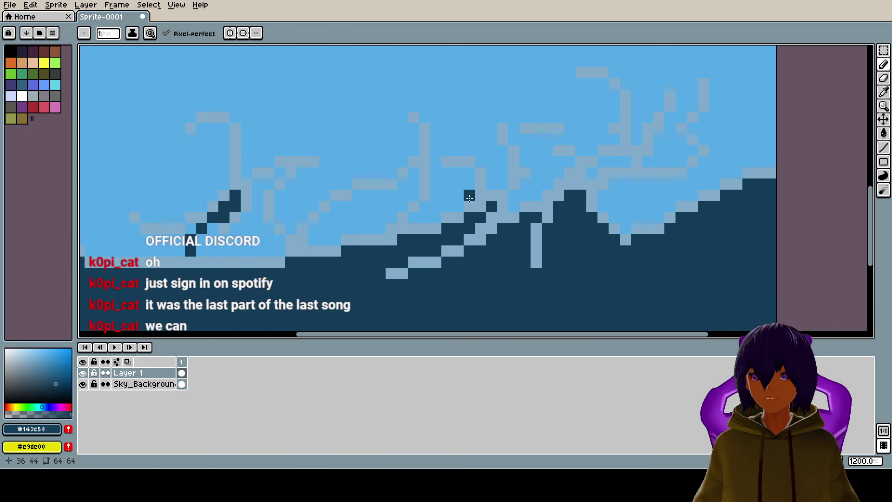
Rename the layer holding the waves to "water"
{"action": "scroll", "coordinate": [469, 197], "scroll_direction": "down", "scroll_amount": 8}
{"action": "scroll", "coordinate": [395, 183], "scroll_direction": "up", "scroll_amount": 3}
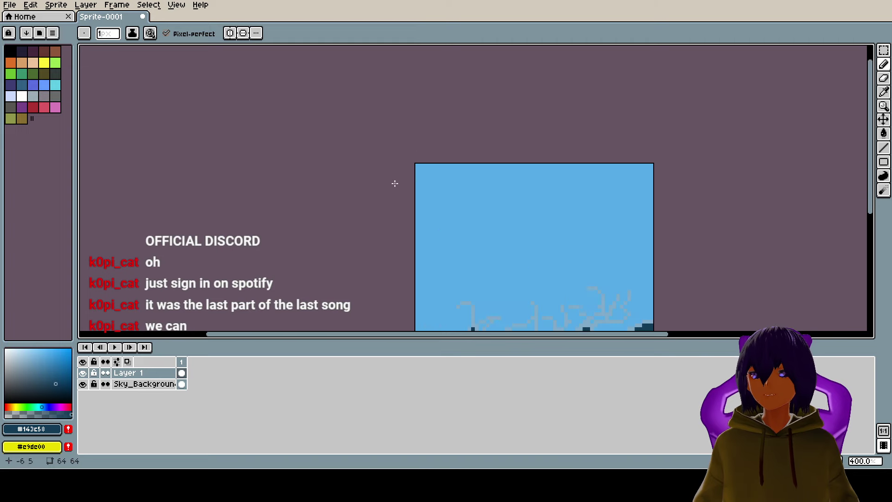
{"action": "double_click", "coordinate": [139, 379]}
{"action": "type", "text": "w"}
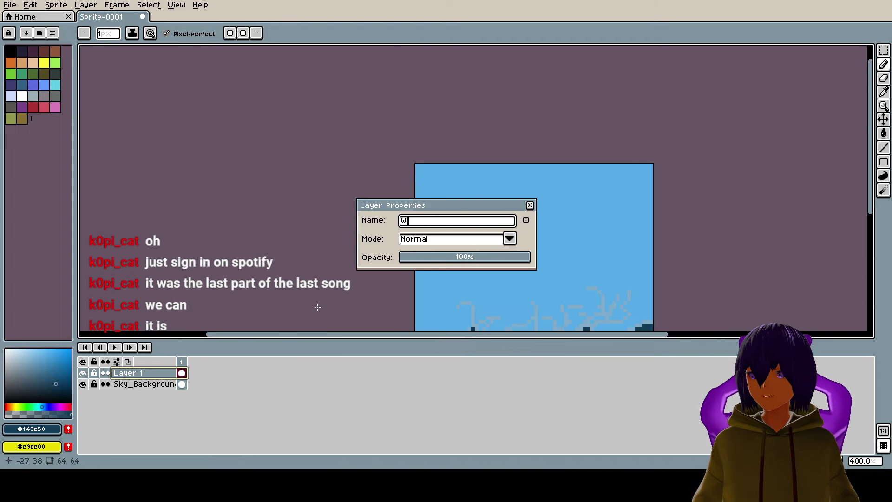
{"action": "type", "text": "ater"}
{"action": "key", "text": "Return"}
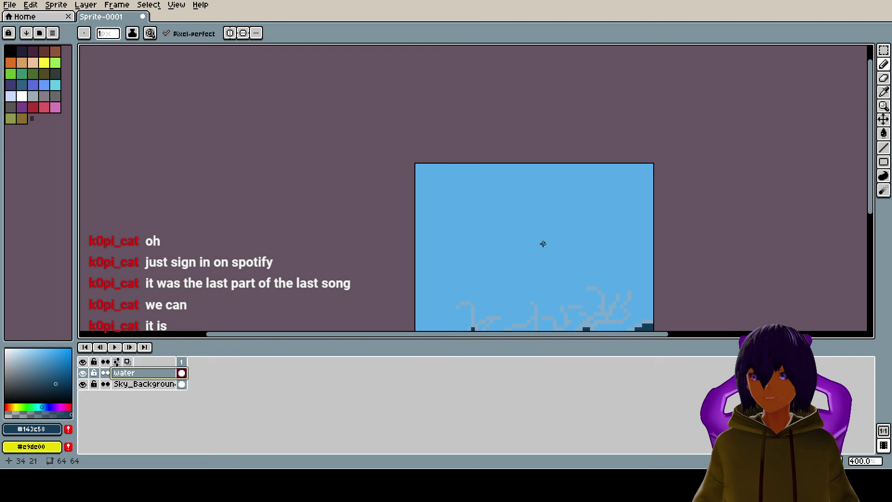
Add a new layer above the water layer and set the drawing color to dark slate blue, HSV 204°, 46, 37
{"action": "scroll", "coordinate": [543, 243], "scroll_direction": "down", "scroll_amount": 3}
{"action": "scroll", "coordinate": [543, 243], "scroll_direction": "right", "scroll_amount": 3}
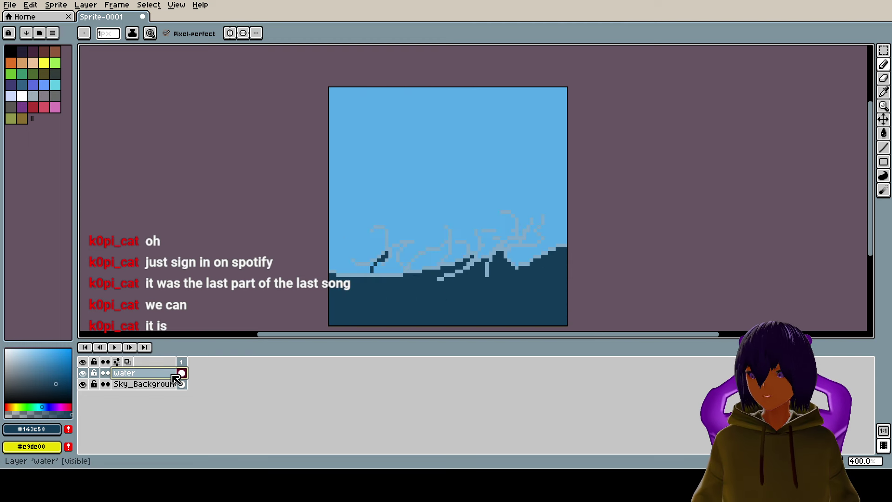
{"action": "key", "text": "shift+n"}
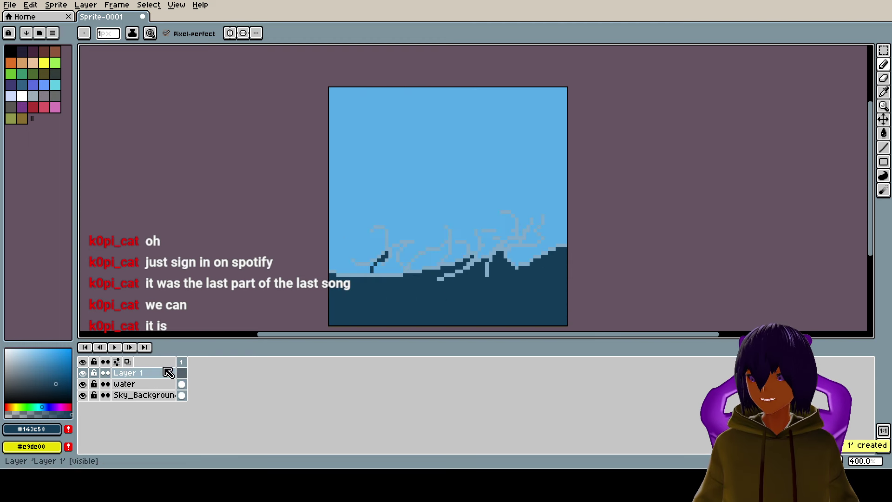
{"action": "left_click", "coordinate": [27, 353]}
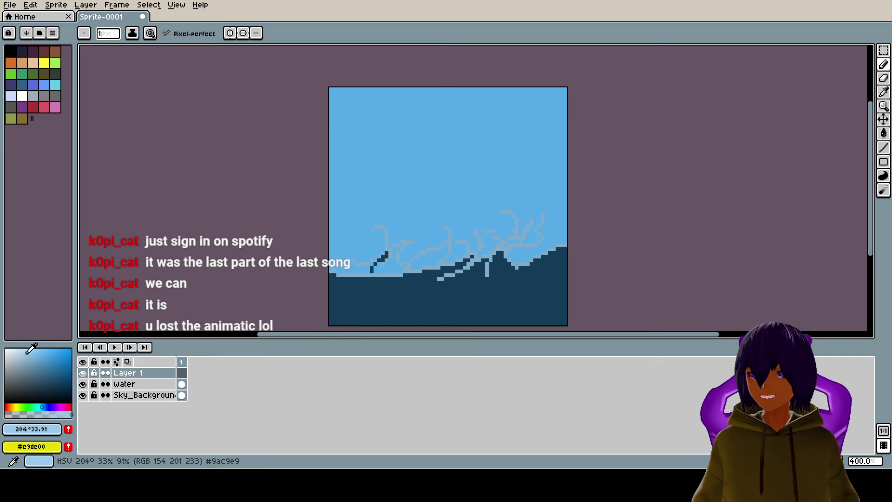
{"action": "left_click_drag", "start_coordinate": [30, 349], "coordinate": [35, 381]}
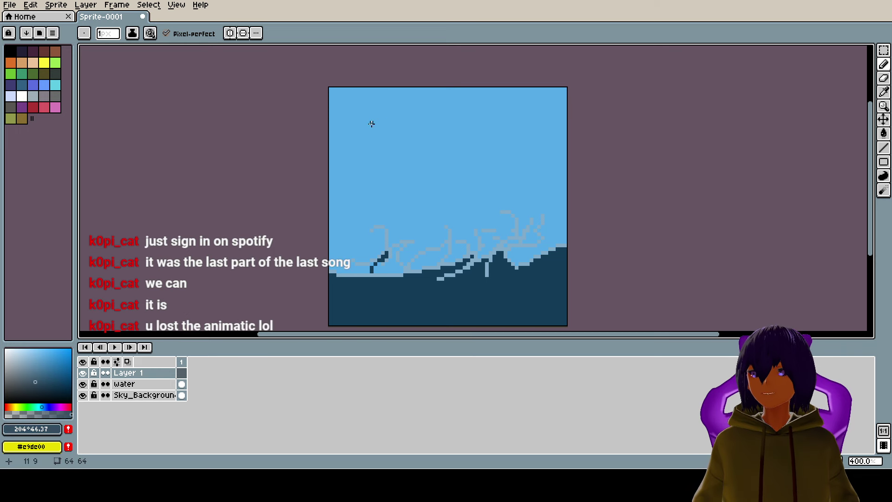
{"action": "key", "text": "b"}
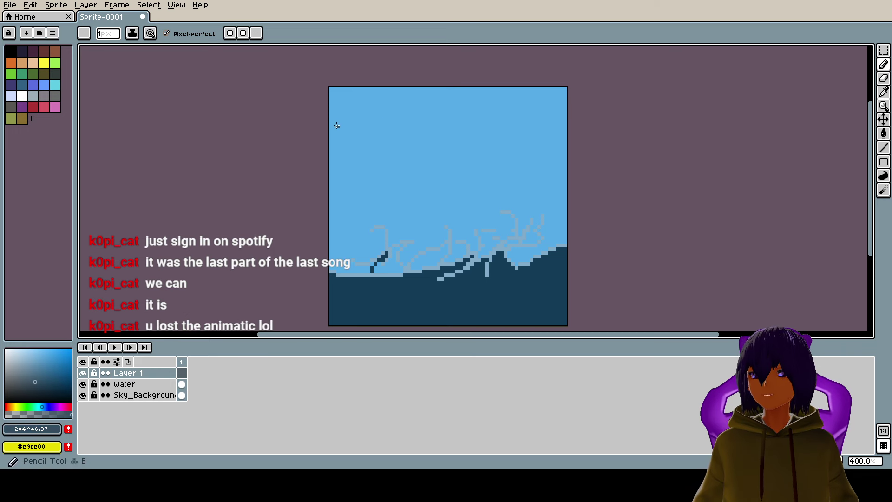
Sketch overlapping, wavy cloud outlines across the upper third of the sky with the Pencil
{"action": "mouse_move", "coordinate": [337, 125]}
{"action": "left_mouse_down"}
{"action": "mouse_move", "coordinate": [492, 155]}
{"action": "mouse_move", "coordinate": [568, 149]}
{"action": "left_mouse_up"}
{"action": "mouse_move", "coordinate": [364, 148]}
{"action": "left_mouse_down"}
{"action": "mouse_move", "coordinate": [449, 128]}
{"action": "mouse_move", "coordinate": [469, 87]}
{"action": "left_mouse_up"}
{"action": "scroll", "coordinate": [681, 90], "scroll_direction": "up", "scroll_amount": 2}
{"action": "mouse_move", "coordinate": [360, 128]}
{"action": "left_mouse_down"}
{"action": "mouse_move", "coordinate": [407, 173]}
{"action": "mouse_move", "coordinate": [466, 155]}
{"action": "mouse_move", "coordinate": [492, 172]}
{"action": "mouse_move", "coordinate": [520, 147]}
{"action": "mouse_move", "coordinate": [587, 132]}
{"action": "left_mouse_up"}
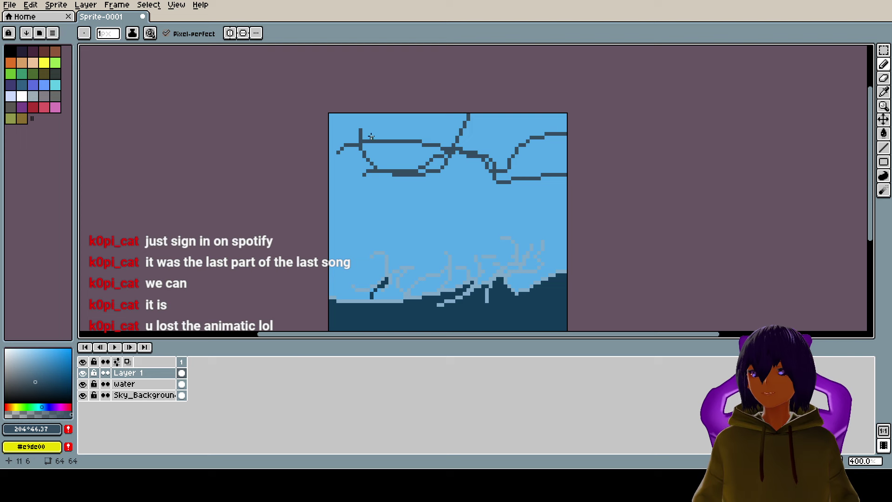
{"action": "mouse_move", "coordinate": [331, 150]}
{"action": "left_mouse_down"}
{"action": "mouse_move", "coordinate": [358, 177]}
{"action": "mouse_move", "coordinate": [379, 150]}
{"action": "mouse_move", "coordinate": [428, 171]}
{"action": "mouse_move", "coordinate": [513, 120]}
{"action": "mouse_move", "coordinate": [568, 134]}
{"action": "left_mouse_up"}
{"action": "mouse_move", "coordinate": [362, 122]}
{"action": "left_mouse_down"}
{"action": "mouse_move", "coordinate": [475, 193]}
{"action": "mouse_move", "coordinate": [548, 172]}
{"action": "left_mouse_up"}
{"action": "scroll", "coordinate": [460, 166], "scroll_direction": "down", "scroll_amount": 1}
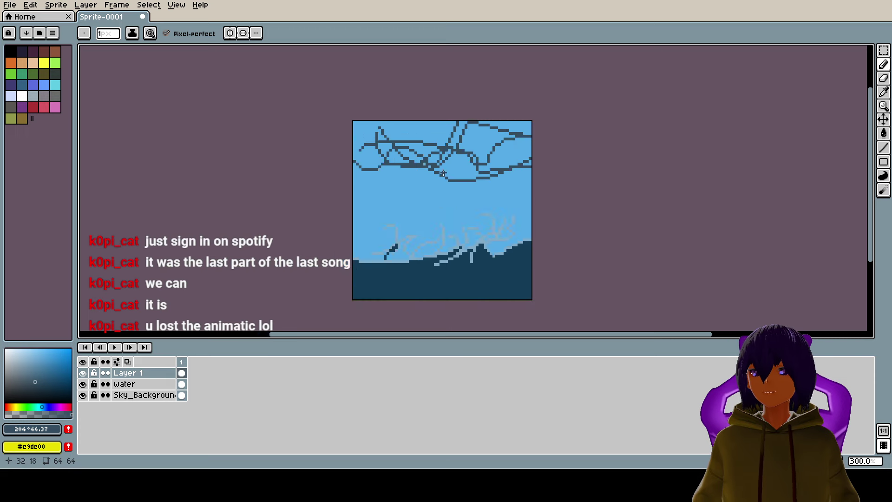
Set the color to the slightly lighter slate HSV 204°, 42, 43 and bucket-fill the central cloud bulge and the sections just left of it
{"action": "scroll", "coordinate": [460, 162], "scroll_direction": "up", "scroll_amount": 4}
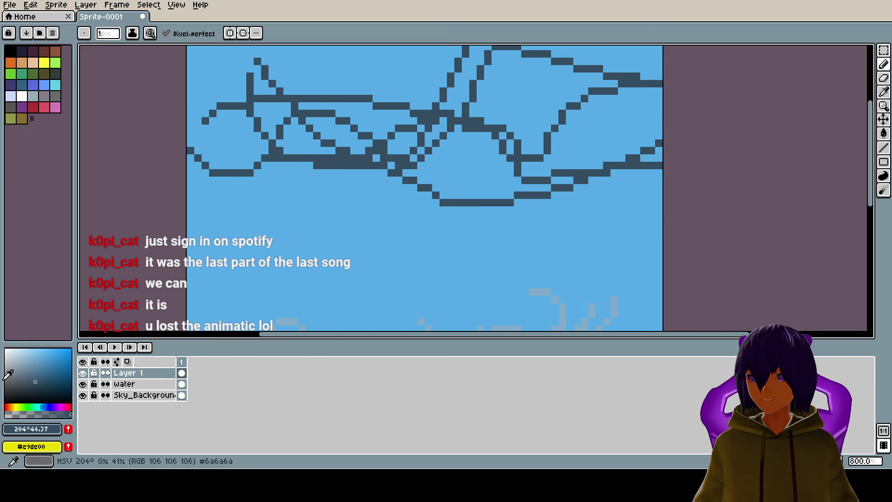
{"action": "left_click", "coordinate": [33, 381]}
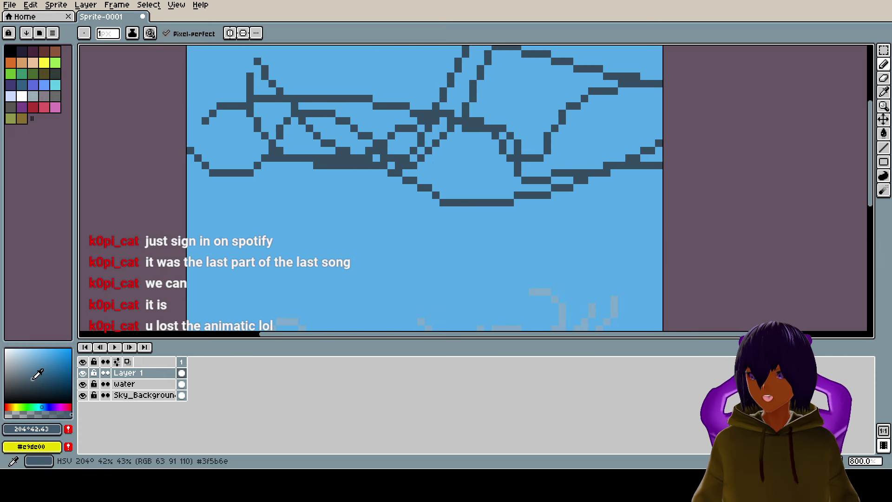
{"action": "key", "text": "g"}
{"action": "left_click", "coordinate": [478, 166]}
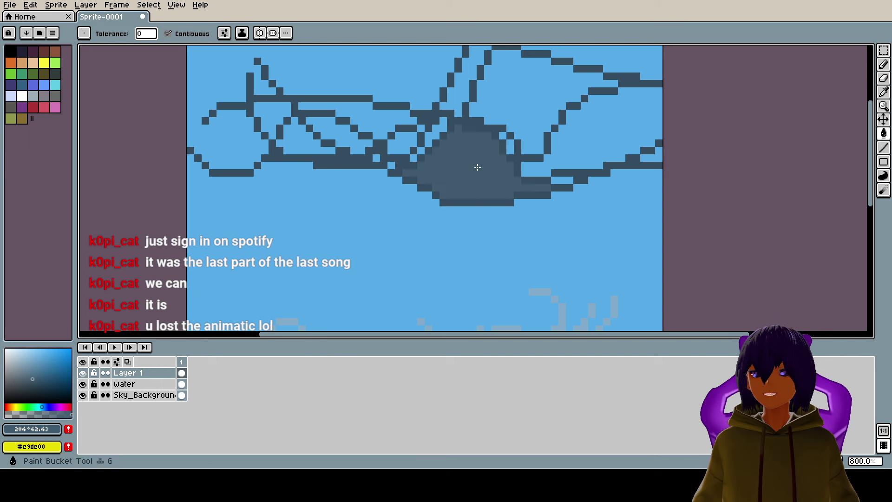
{"action": "left_click", "coordinate": [412, 144]}
{"action": "left_click", "coordinate": [396, 141]}
{"action": "left_click", "coordinate": [372, 124]}
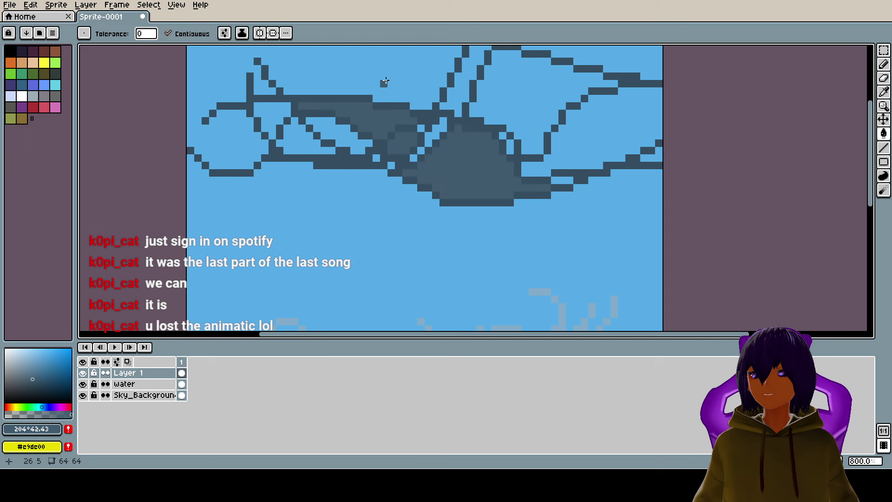
Fill the open left side of the clouds, its enclosed gaps and the sections above the central bulge with the same slate
{"action": "left_click", "coordinate": [382, 82]}
{"action": "left_click", "coordinate": [269, 112]}
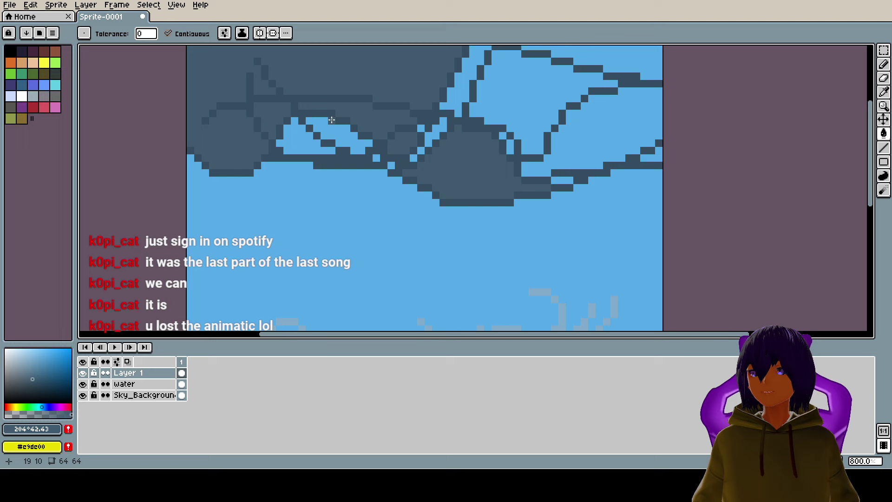
{"action": "left_click", "coordinate": [302, 141]}
{"action": "left_click", "coordinate": [346, 137]}
{"action": "left_click", "coordinate": [511, 104]}
{"action": "left_click", "coordinate": [458, 89]}
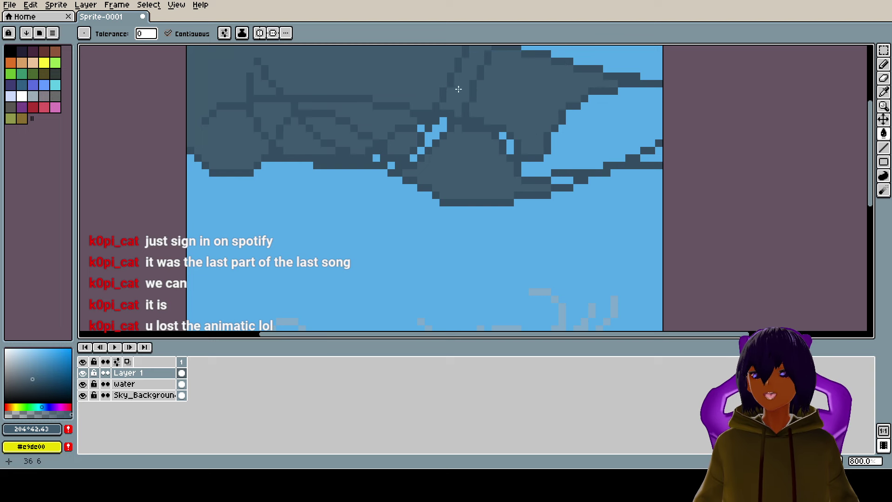
Fill the clouds' right-hand section, upper-right corner and remaining small sky-blue gaps between the outlines with the slate
{"action": "scroll", "coordinate": [458, 89], "scroll_direction": "down", "scroll_amount": 2}
{"action": "left_click", "coordinate": [574, 125]}
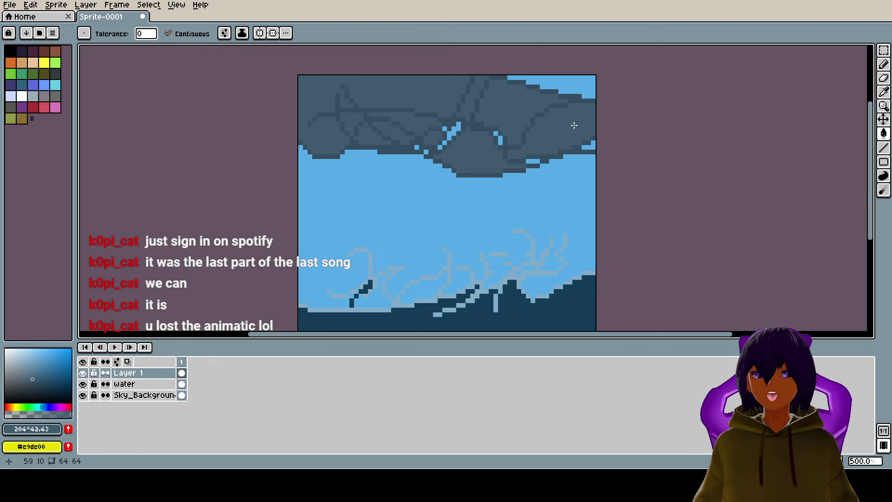
{"action": "left_click", "coordinate": [499, 139]}
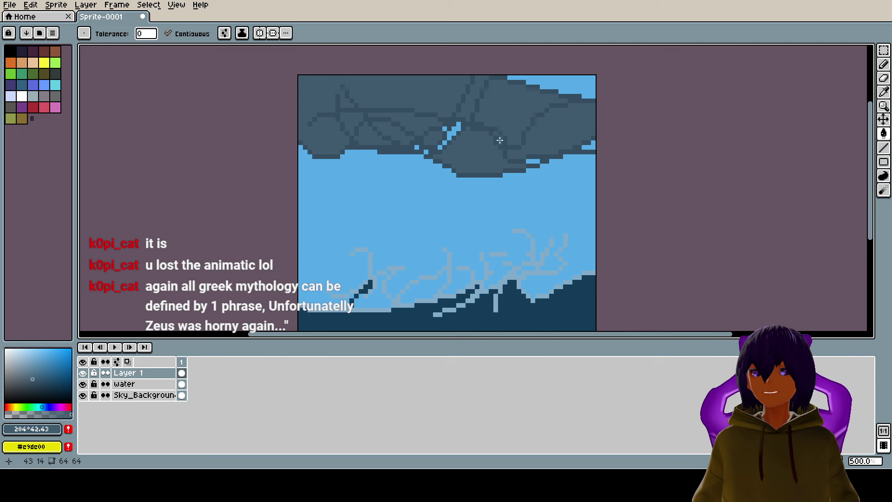
{"action": "left_click", "coordinate": [458, 131]}
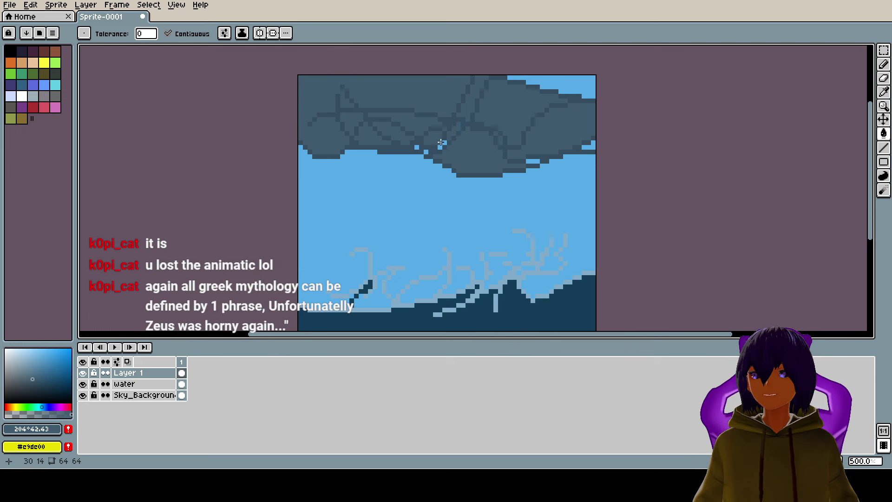
{"action": "left_click", "coordinate": [416, 147]}
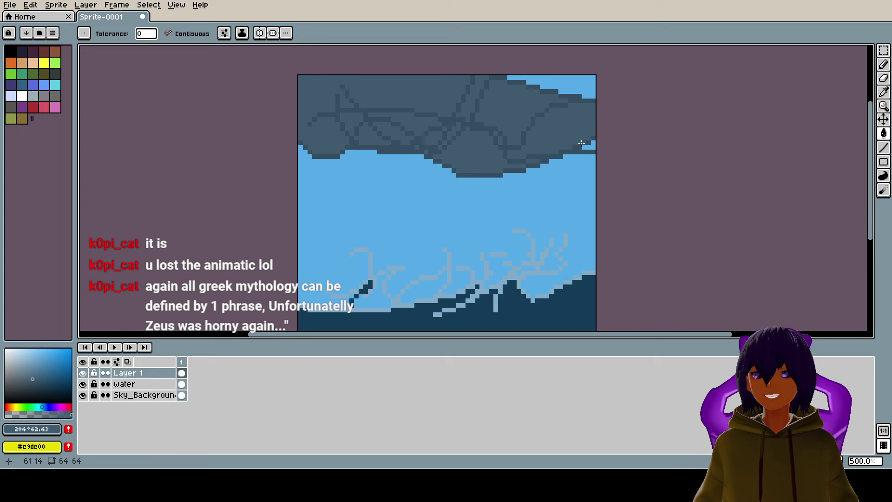
{"action": "left_click", "coordinate": [588, 92]}
Rename the layer holding the clouds to "clouds"
{"action": "scroll", "coordinate": [585, 107], "scroll_direction": "down", "scroll_amount": 2}
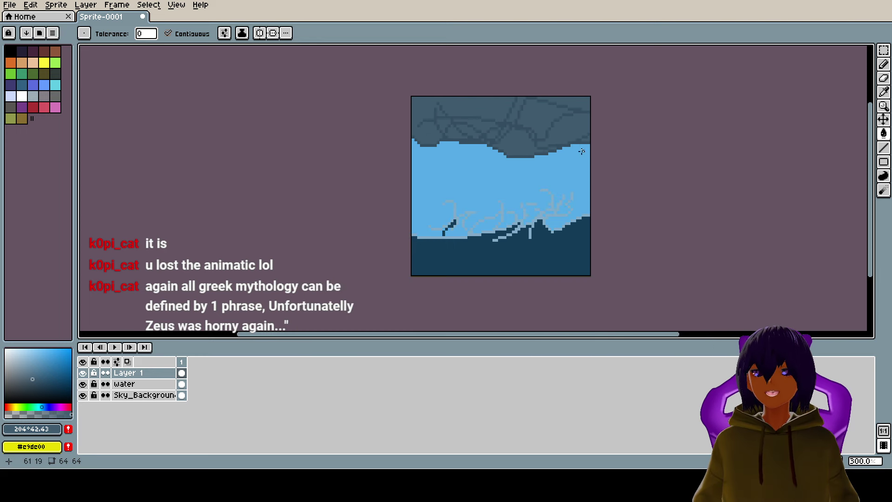
{"action": "scroll", "coordinate": [579, 155], "scroll_direction": "up", "scroll_amount": 3}
{"action": "scroll", "coordinate": [564, 171], "scroll_direction": "down", "scroll_amount": 3}
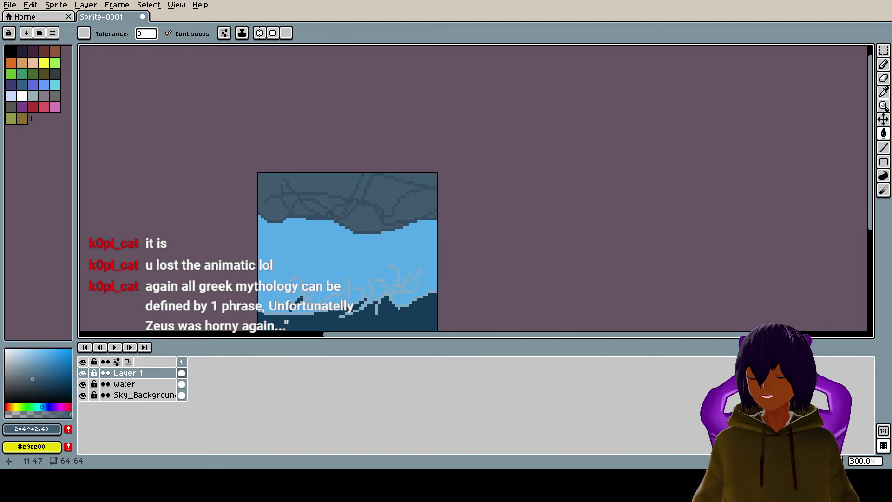
{"action": "scroll", "coordinate": [399, 237], "scroll_direction": "up", "scroll_amount": 1}
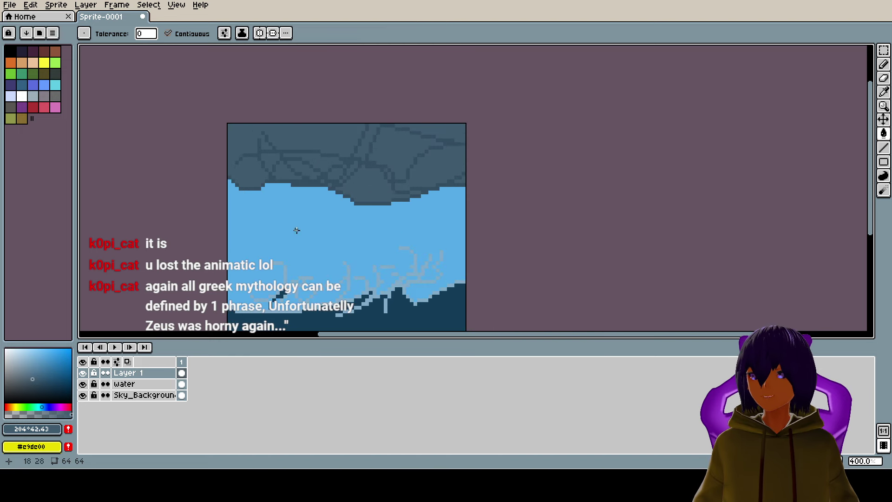
{"action": "double_click", "coordinate": [147, 374]}
{"action": "type", "text": "c"}
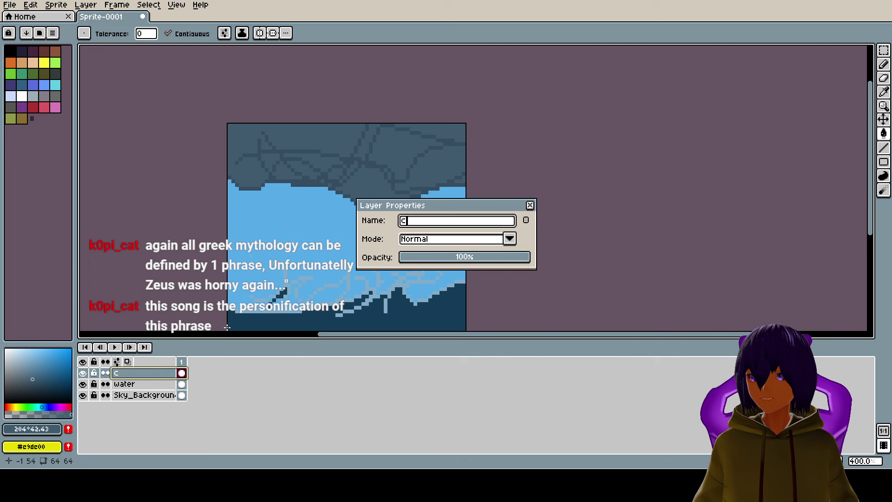
{"action": "type", "text": "lou"}
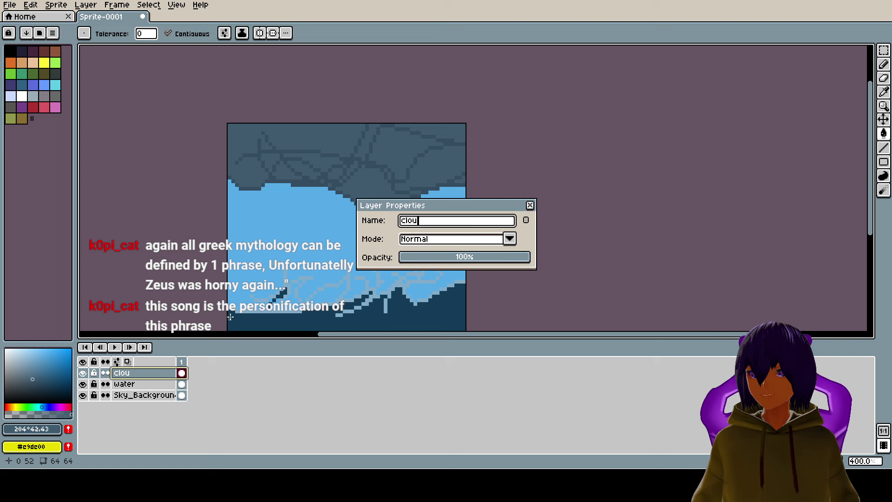
{"action": "type", "text": "ds"}
{"action": "key", "text": "Return"}
Add a new empty layer above the clouds layer
{"action": "scroll", "coordinate": [282, 268], "scroll_direction": "down", "scroll_amount": 1}
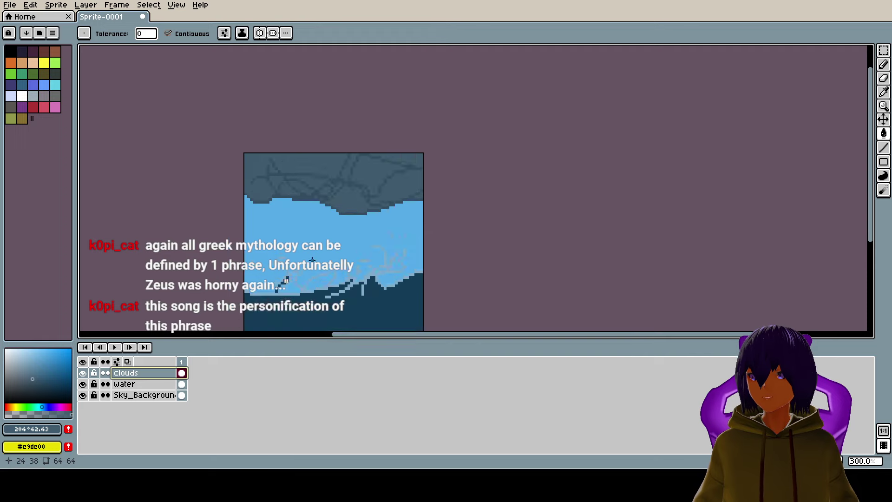
{"action": "scroll", "coordinate": [283, 269], "scroll_direction": "up", "scroll_amount": 2}
{"action": "scroll", "coordinate": [281, 279], "scroll_direction": "down", "scroll_amount": 2}
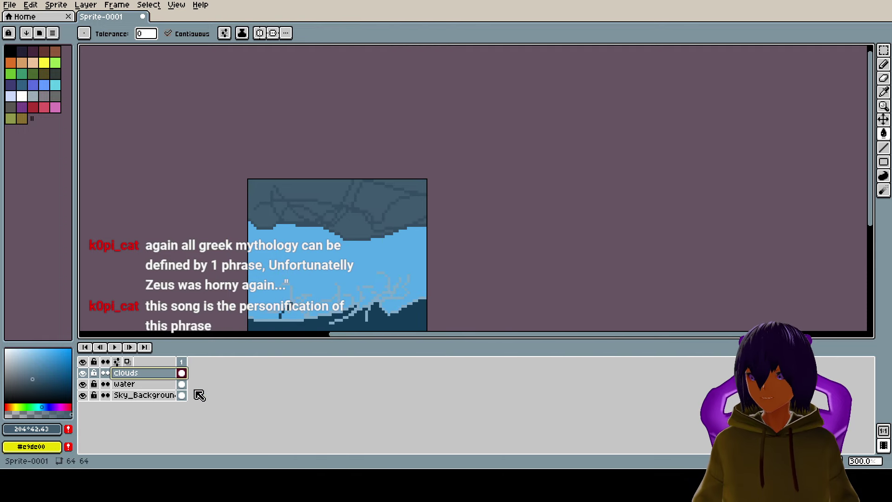
{"action": "key", "text": "shift+n"}
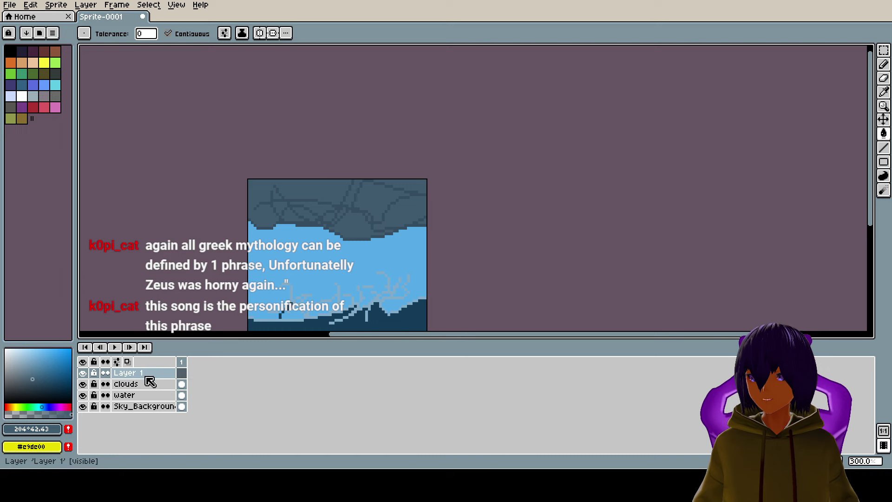
Make the empty top layer active and set the drawing colour to brown #6e4628
{"action": "left_click_drag", "start_coordinate": [349, 314], "coordinate": [353, 291]}
{"action": "scroll", "coordinate": [353, 291], "scroll_direction": "up", "scroll_amount": 2}
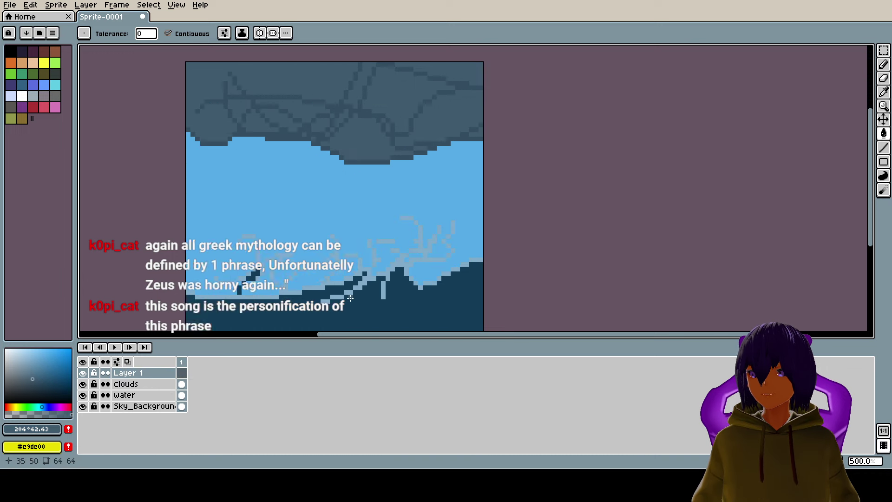
{"action": "double_click", "coordinate": [140, 370]}
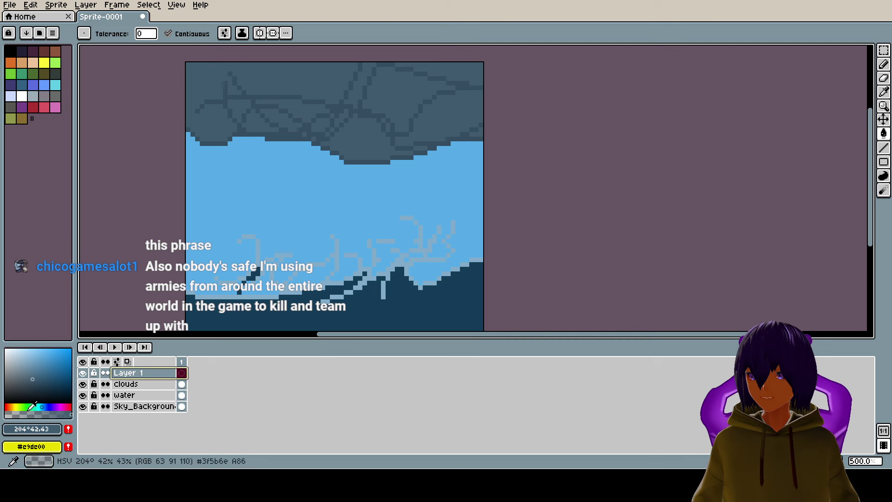
{"action": "mouse_move", "coordinate": [43, 406]}
{"action": "left_mouse_down"}
{"action": "mouse_move", "coordinate": [9, 407]}
{"action": "mouse_move", "coordinate": [46, 379]}
{"action": "left_mouse_up"}
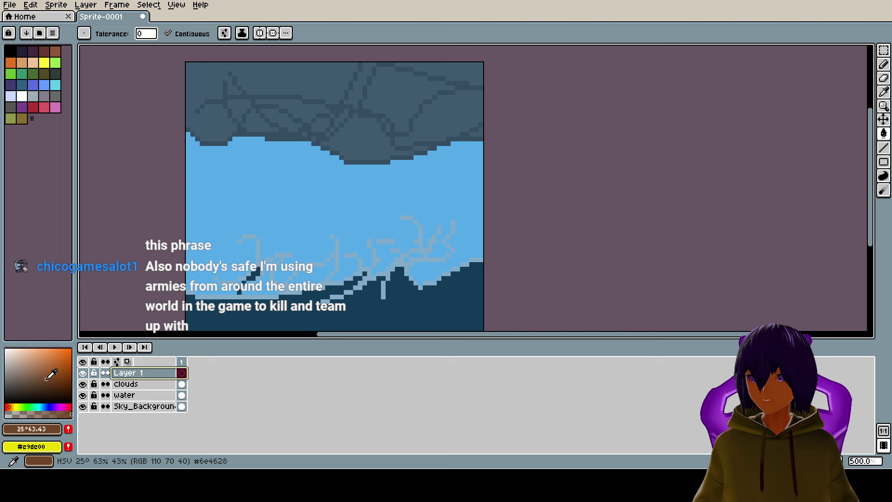
{"action": "left_click", "coordinate": [333, 289]}
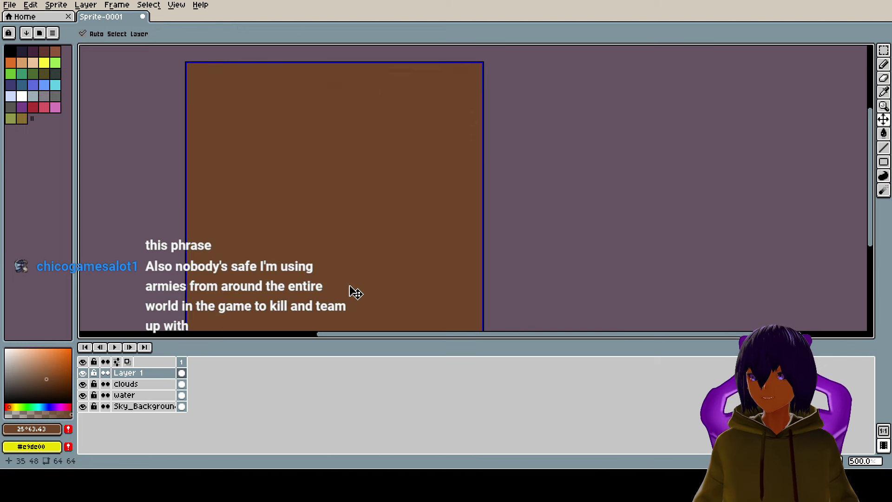
{"action": "key", "text": "ctrl+z"}
Sketch a brown boat outline with a curved hull, mast and billowing sail, about 50 by 31 pixels, across the waterline
{"action": "key", "text": "b"}
{"action": "mouse_move", "coordinate": [341, 291]}
{"action": "left_mouse_down"}
{"action": "mouse_move", "coordinate": [399, 256]}
{"action": "mouse_move", "coordinate": [419, 195]}
{"action": "mouse_move", "coordinate": [359, 236]}
{"action": "mouse_move", "coordinate": [293, 245]}
{"action": "mouse_move", "coordinate": [302, 221]}
{"action": "mouse_move", "coordinate": [296, 200]}
{"action": "mouse_move", "coordinate": [263, 156]}
{"action": "mouse_move", "coordinate": [296, 166]}
{"action": "mouse_move", "coordinate": [248, 177]}
{"action": "mouse_move", "coordinate": [271, 200]}
{"action": "mouse_move", "coordinate": [263, 215]}
{"action": "mouse_move", "coordinate": [286, 213]}
{"action": "mouse_move", "coordinate": [330, 195]}
{"action": "mouse_move", "coordinate": [325, 173]}
{"action": "mouse_move", "coordinate": [292, 165]}
{"action": "left_mouse_up"}
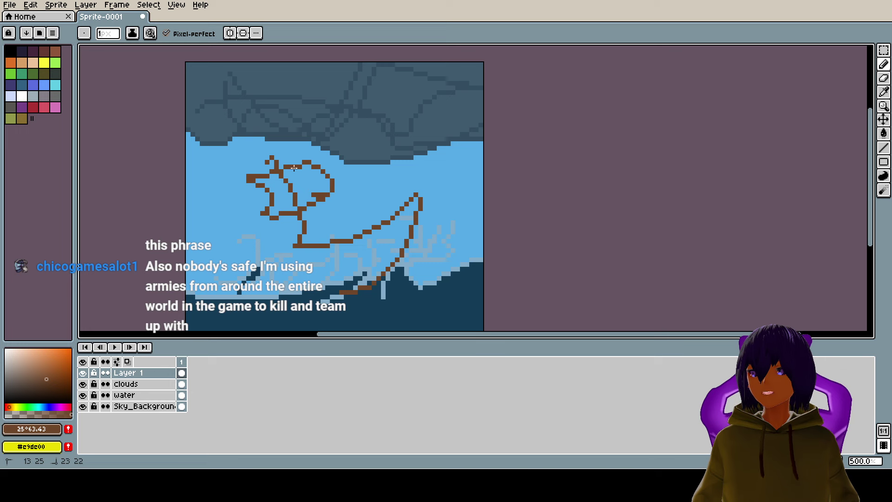
{"action": "left_click_drag", "start_coordinate": [299, 251], "coordinate": [211, 245]}
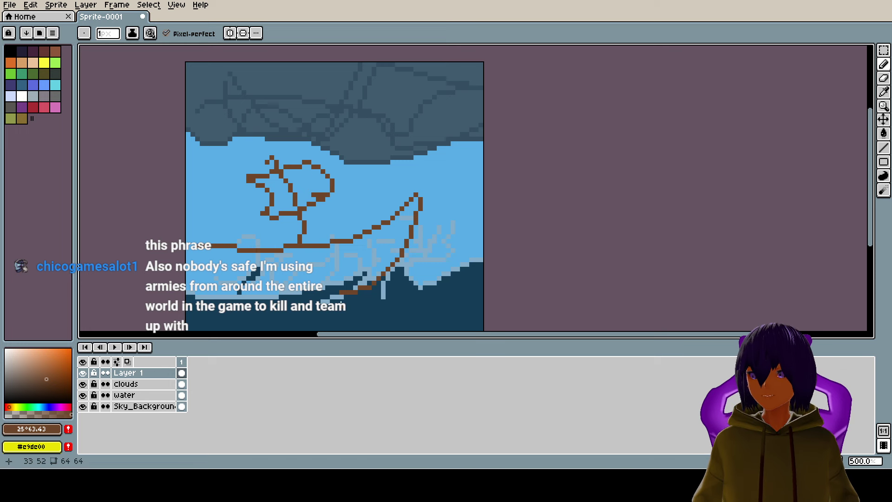
{"action": "mouse_move", "coordinate": [344, 292]}
{"action": "left_mouse_down"}
{"action": "mouse_move", "coordinate": [218, 292]}
{"action": "mouse_move", "coordinate": [197, 284]}
{"action": "mouse_move", "coordinate": [192, 247]}
{"action": "left_mouse_up"}
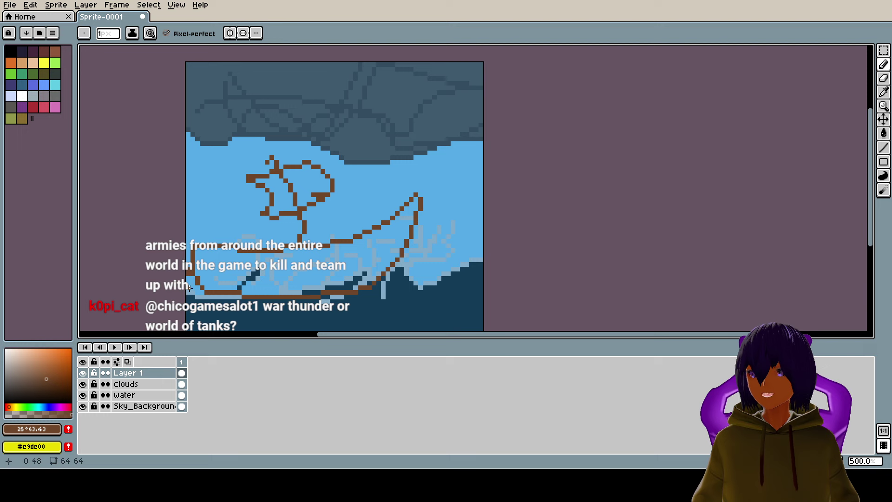
{"action": "mouse_move", "coordinate": [188, 306]}
{"action": "left_mouse_down"}
{"action": "mouse_move", "coordinate": [217, 304]}
{"action": "mouse_move", "coordinate": [230, 294]}
{"action": "left_mouse_up"}
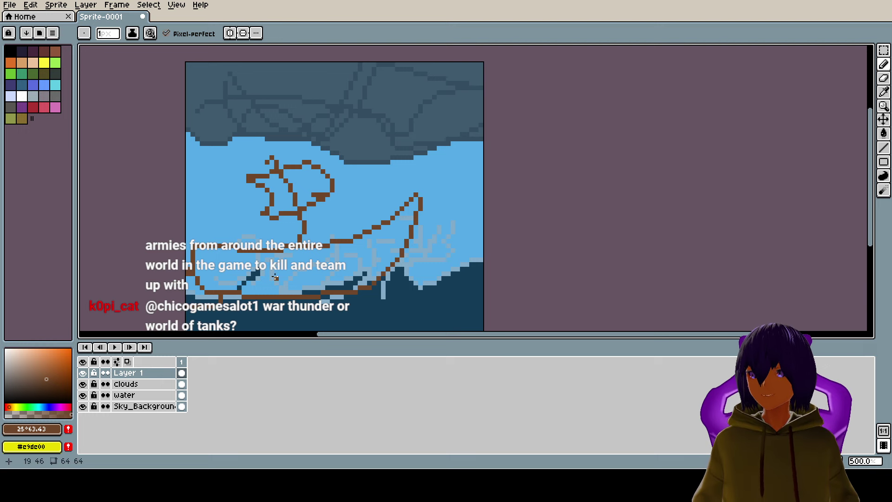
Try to move the boat outline to the right, then undo the resulting shift of the sky background
{"action": "key", "text": "v"}
{"action": "mouse_move", "coordinate": [278, 279]}
{"action": "left_mouse_down"}
{"action": "mouse_move", "coordinate": [293, 282]}
{"action": "mouse_move", "coordinate": [275, 281]}
{"action": "left_mouse_up"}
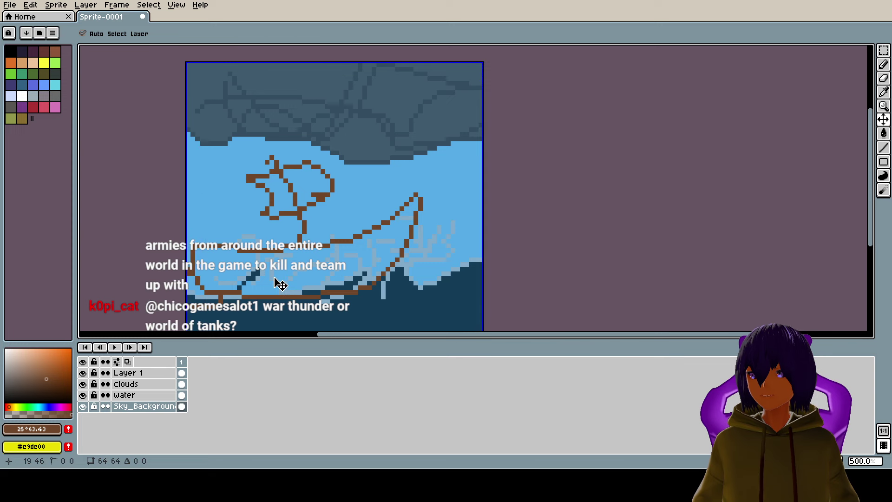
{"action": "key", "text": "b"}
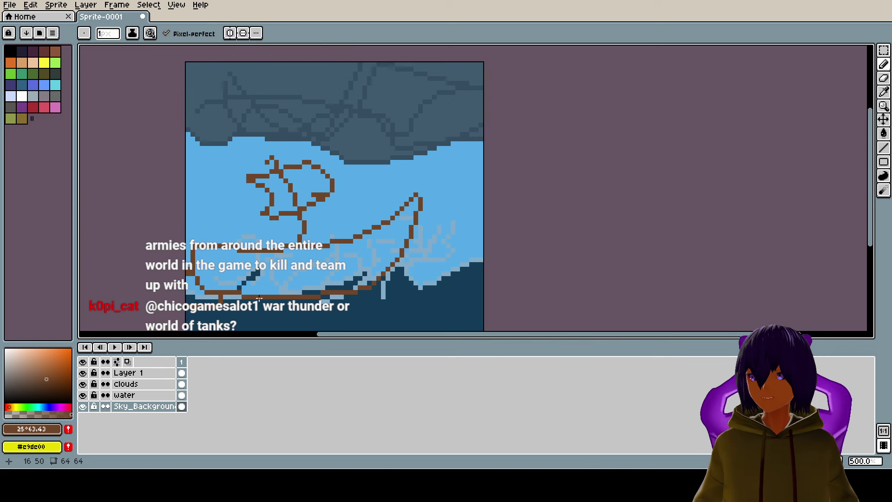
{"action": "left_click", "coordinate": [151, 408]}
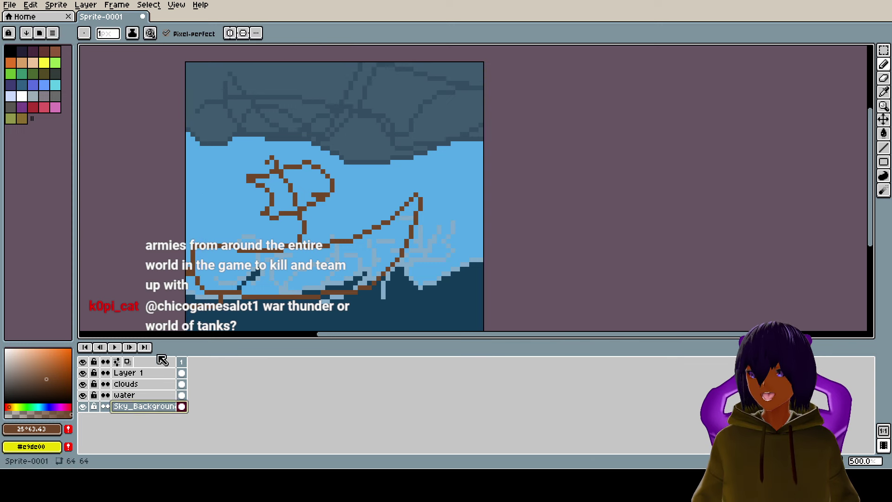
{"action": "left_click", "coordinate": [144, 378]}
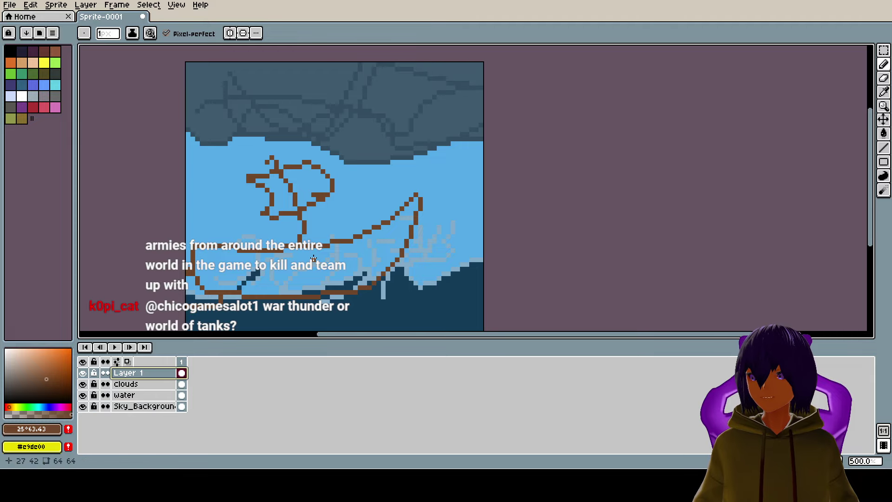
{"action": "key", "text": "v"}
{"action": "left_click_drag", "start_coordinate": [319, 265], "coordinate": [348, 265]}
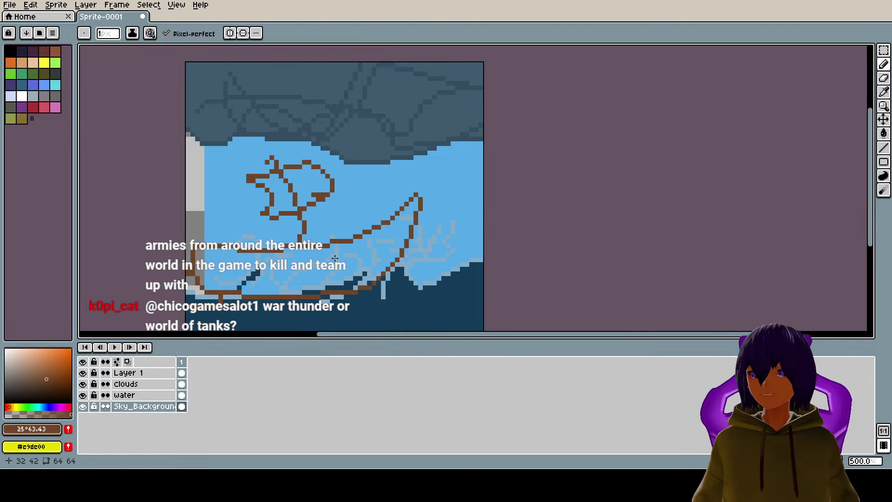
{"action": "key", "text": "ctrl+z"}
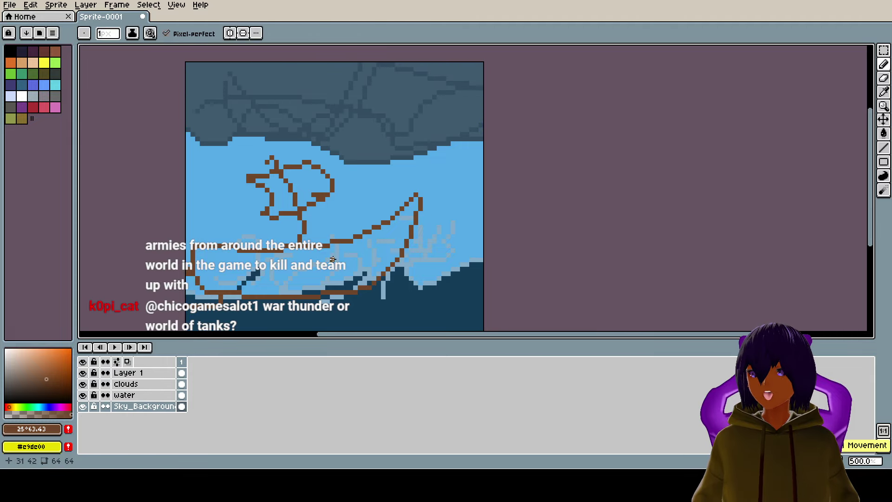
Reselect the boat's layer, undo and restore the last outline strokes, and retry moving the boat outline
{"action": "left_click", "coordinate": [149, 396]}
{"action": "left_click", "coordinate": [151, 373]}
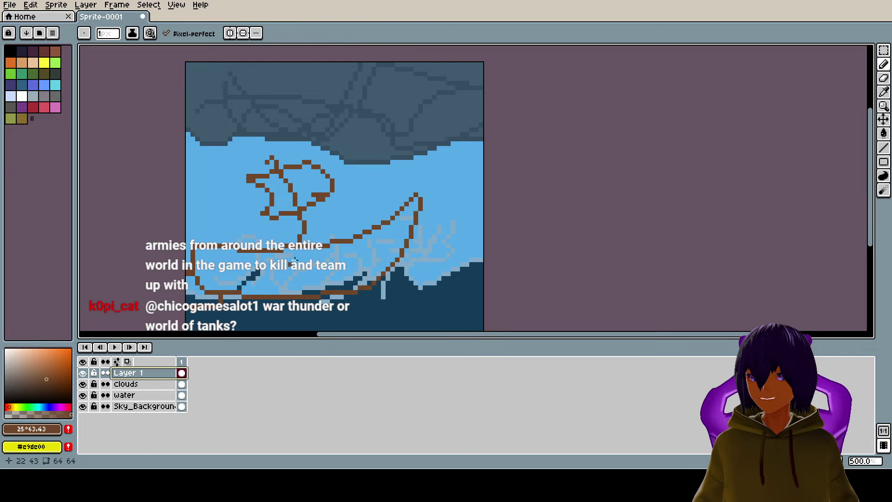
{"action": "key", "text": "ctrl+z"}
{"action": "key", "text": "ctrl+z"}
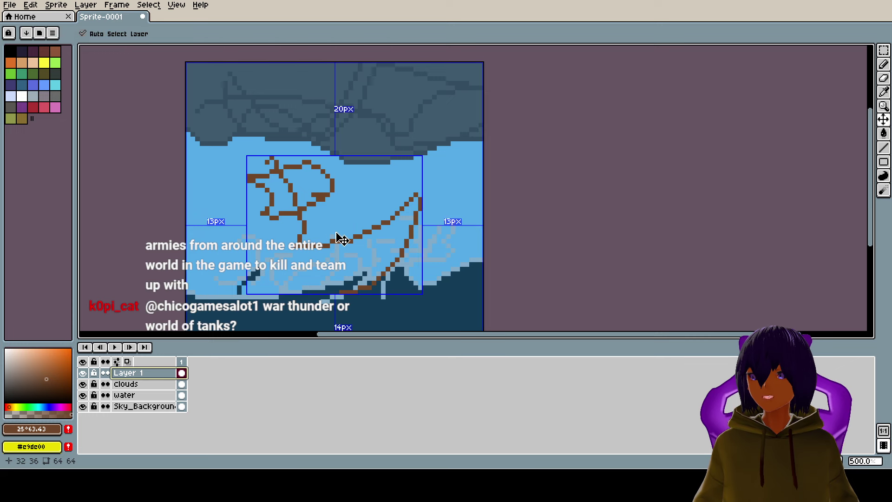
{"action": "key", "text": "ctrl+y"}
{"action": "key", "text": "ctrl+y"}
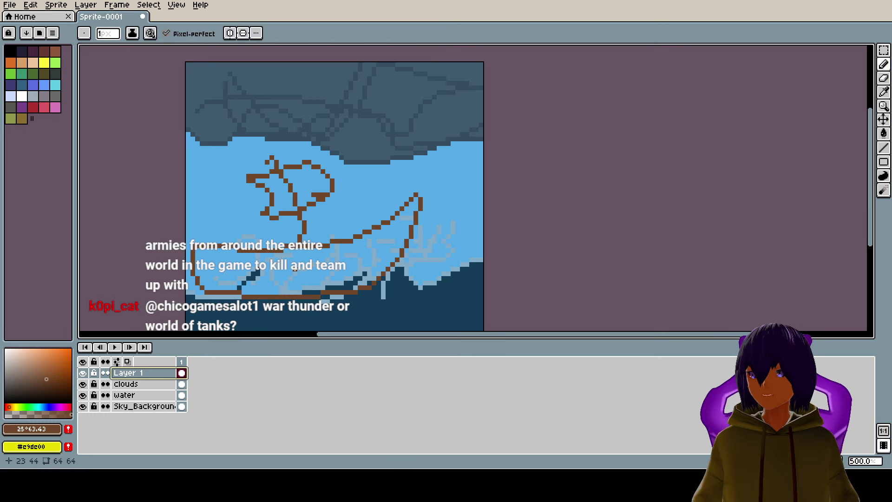
{"action": "mouse_move", "coordinate": [302, 275]}
{"action": "left_mouse_down"}
{"action": "mouse_move", "coordinate": [326, 272]}
{"action": "mouse_move", "coordinate": [299, 274]}
{"action": "left_mouse_up"}
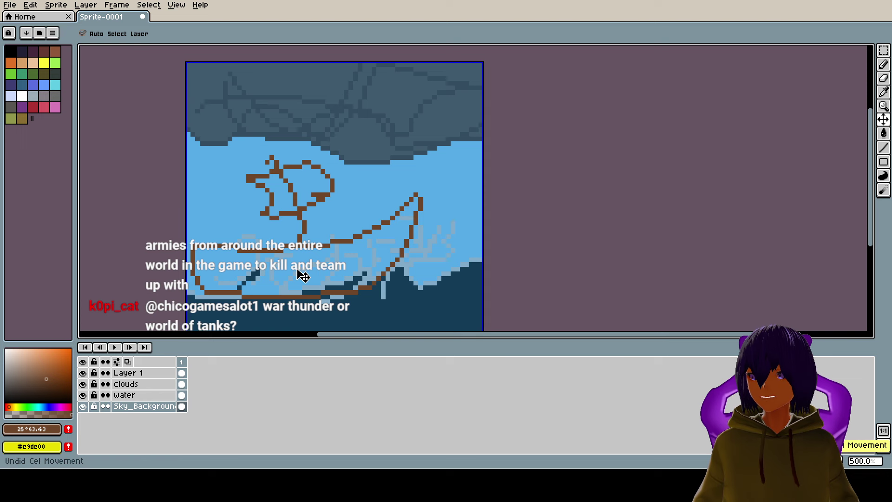
Lock the clouds, water and Sky_Background layers and move the boat outline 9 pixels to the right
{"action": "left_click_drag", "start_coordinate": [95, 407], "coordinate": [96, 374]}
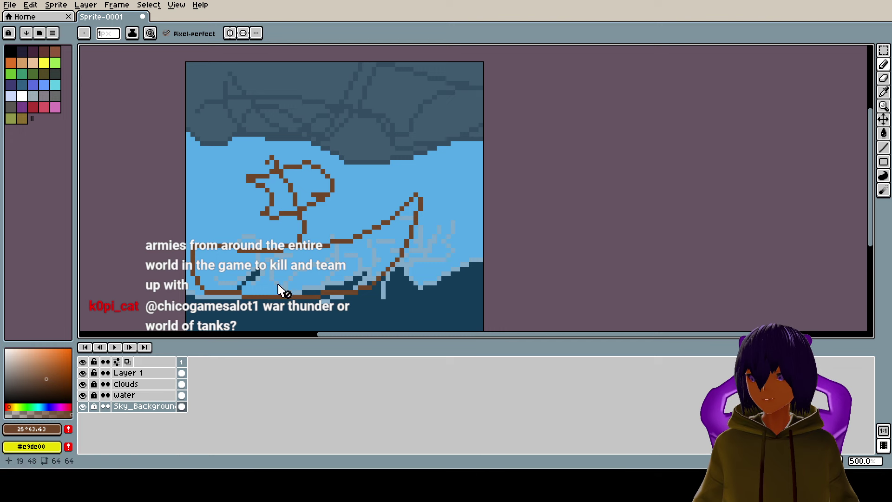
{"action": "left_click", "coordinate": [298, 277]}
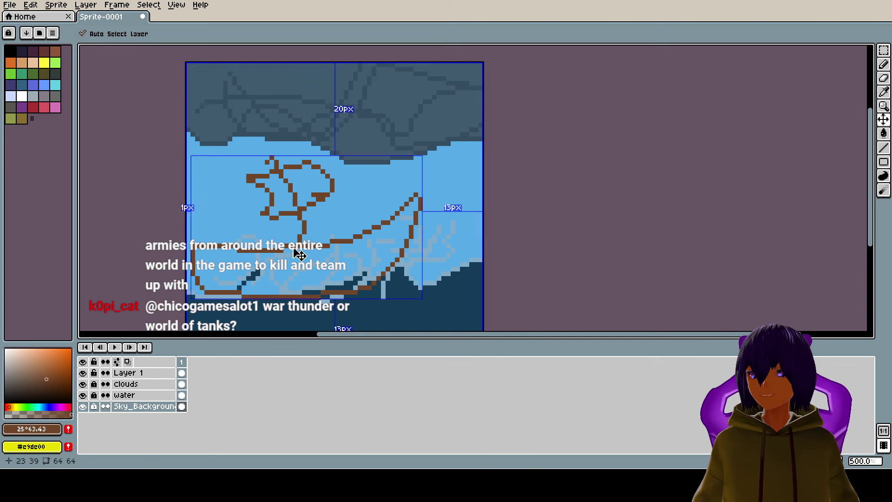
{"action": "mouse_move", "coordinate": [297, 255]}
{"action": "left_mouse_down"}
{"action": "mouse_move", "coordinate": [357, 253]}
{"action": "mouse_move", "coordinate": [340, 255]}
{"action": "left_mouse_up"}
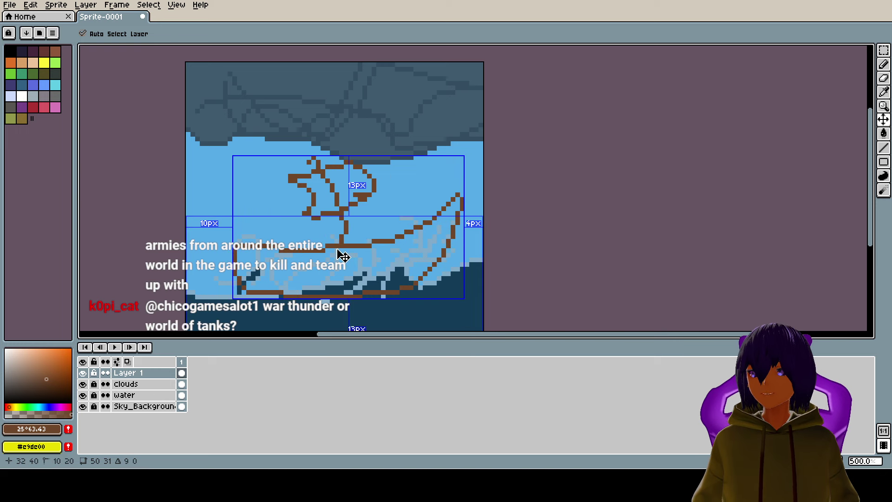
{"action": "key", "text": "b"}
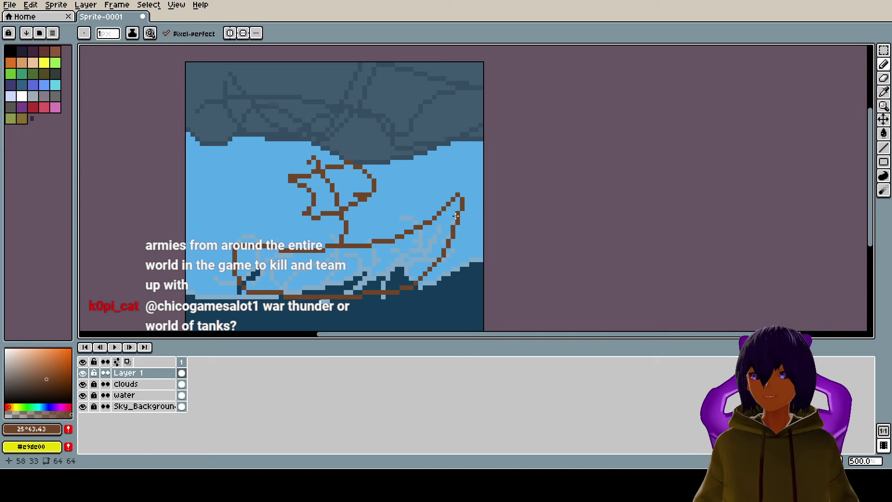
Select the area around the boat, rotate it about 9.2° counter-clockwise, shift it to position 2, 6, and deselect it
{"action": "key", "text": "m"}
{"action": "left_click_drag", "start_coordinate": [473, 93], "coordinate": [183, 326]}
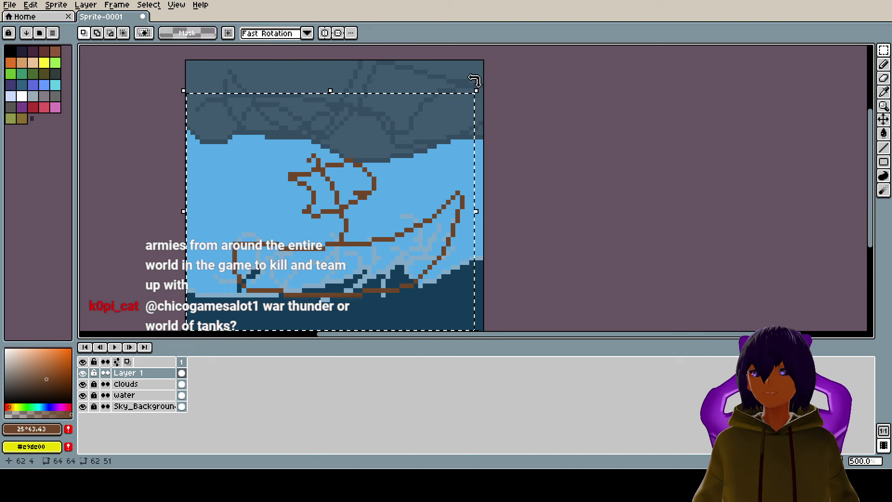
{"action": "mouse_move", "coordinate": [479, 85]}
{"action": "left_mouse_down"}
{"action": "mouse_move", "coordinate": [456, 68]}
{"action": "mouse_move", "coordinate": [461, 76]}
{"action": "left_mouse_up"}
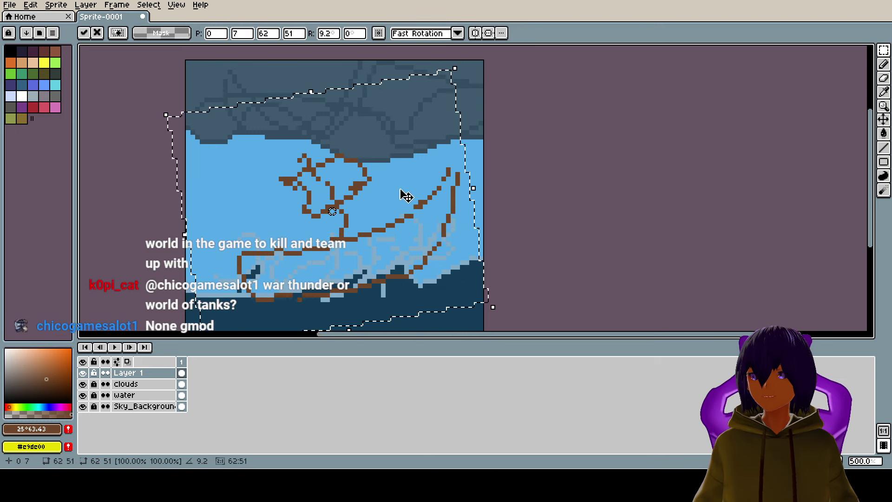
{"action": "mouse_move", "coordinate": [380, 206]}
{"action": "left_mouse_down"}
{"action": "mouse_move", "coordinate": [368, 219]}
{"action": "mouse_move", "coordinate": [380, 214]}
{"action": "left_mouse_up"}
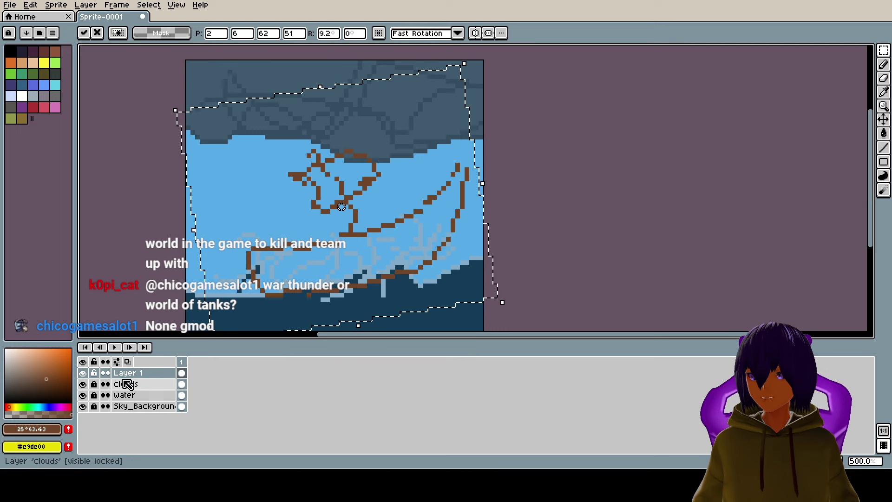
{"action": "left_click_drag", "start_coordinate": [181, 377], "coordinate": [201, 366]}
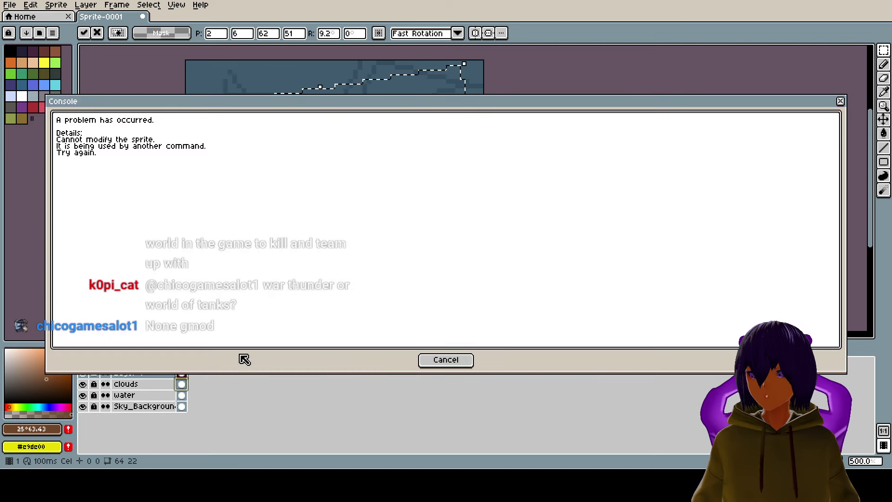
{"action": "left_click", "coordinate": [840, 101]}
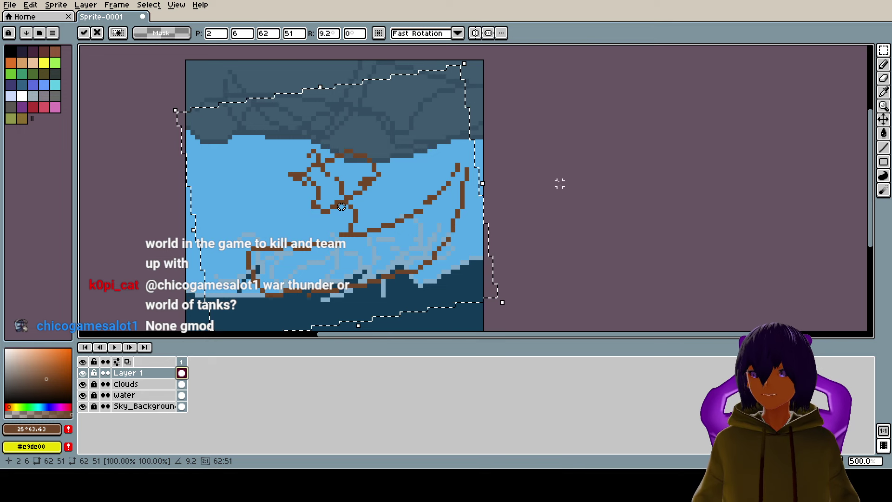
{"action": "left_click", "coordinate": [336, 76]}
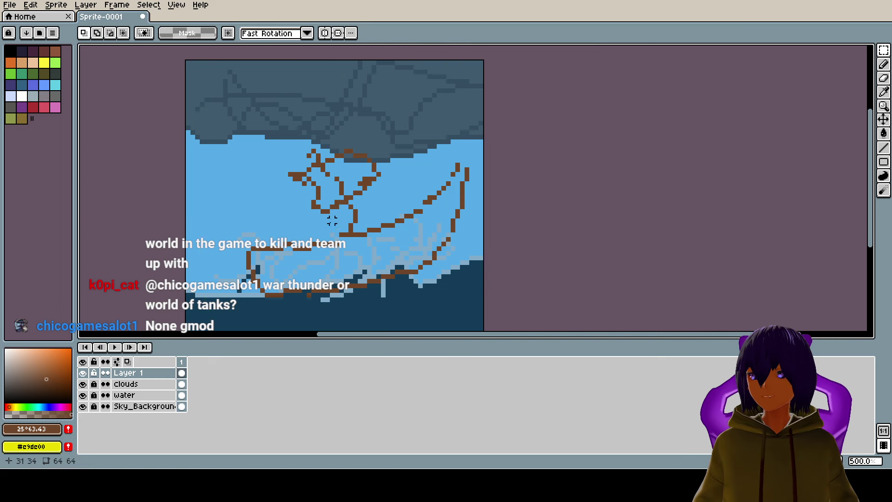
Move the boat's layer beneath the water layer, directly above Sky_Background
{"action": "left_click", "coordinate": [168, 378]}
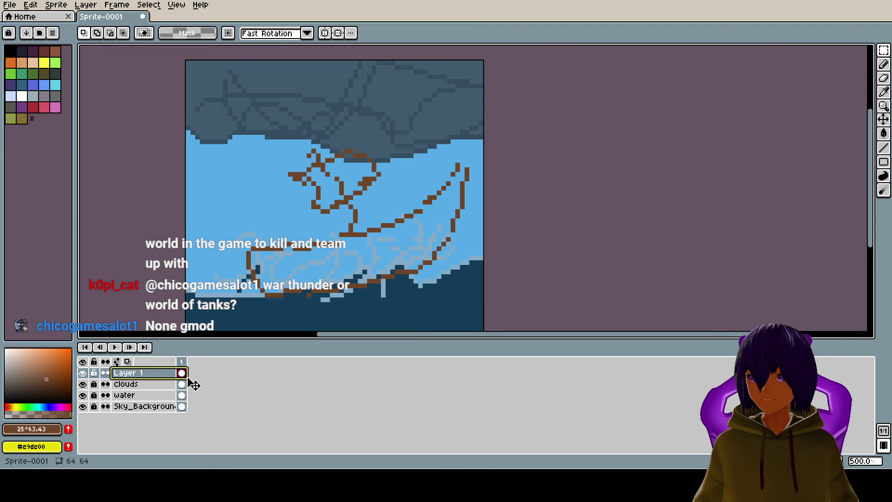
{"action": "left_click_drag", "start_coordinate": [190, 380], "coordinate": [189, 396]}
{"action": "left_click_drag", "start_coordinate": [193, 409], "coordinate": [192, 408]}
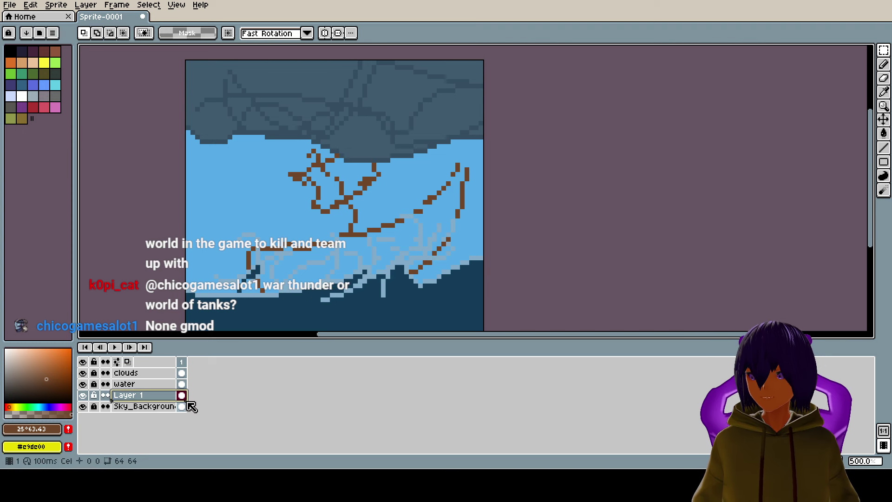
{"action": "scroll", "coordinate": [411, 281], "scroll_direction": "up", "scroll_amount": 1}
{"action": "scroll", "coordinate": [411, 281], "scroll_direction": "up", "scroll_amount": 3}
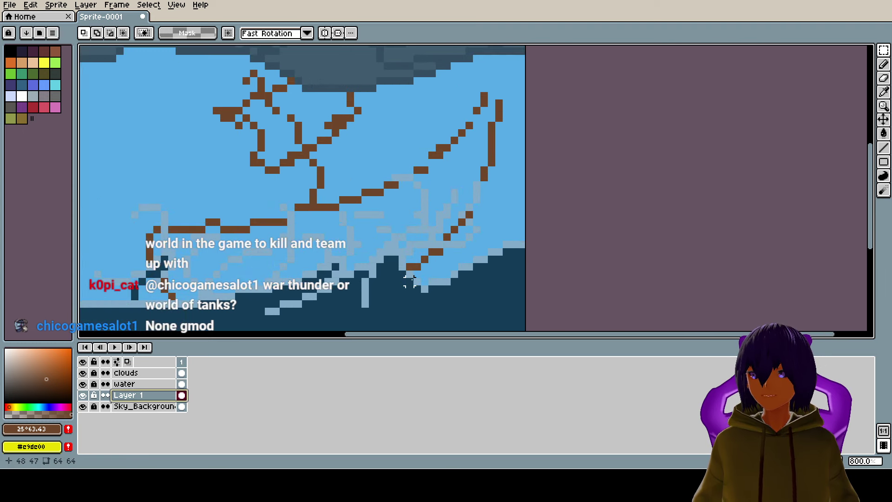
{"action": "scroll", "coordinate": [393, 268], "scroll_direction": "down", "scroll_amount": 4}
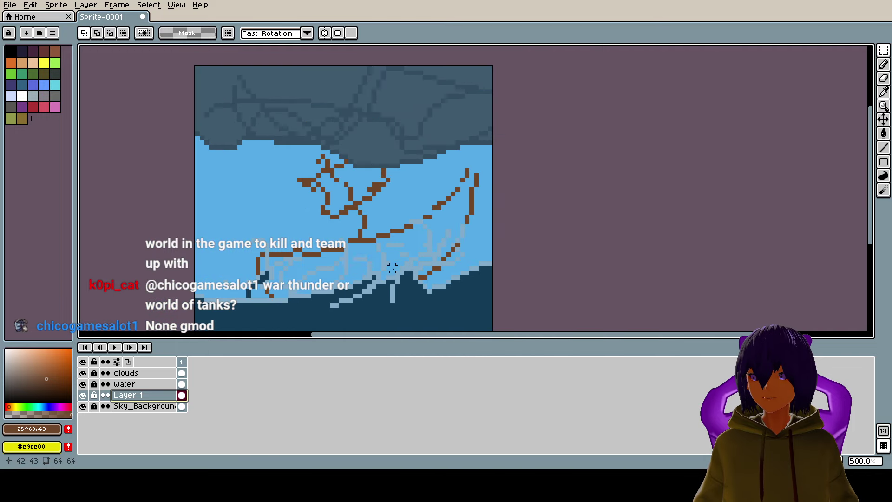
Rename the layer holding the boat outline to "boat"
{"action": "left_click", "coordinate": [167, 408]}
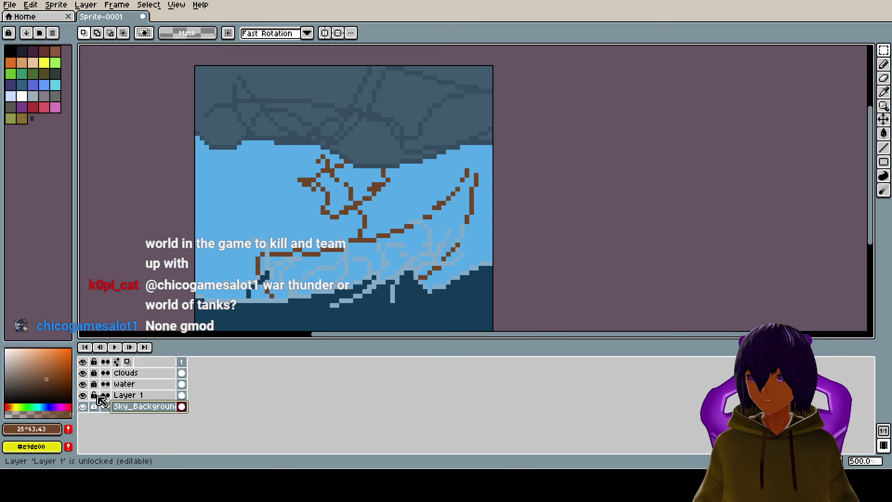
{"action": "double_click", "coordinate": [125, 395]}
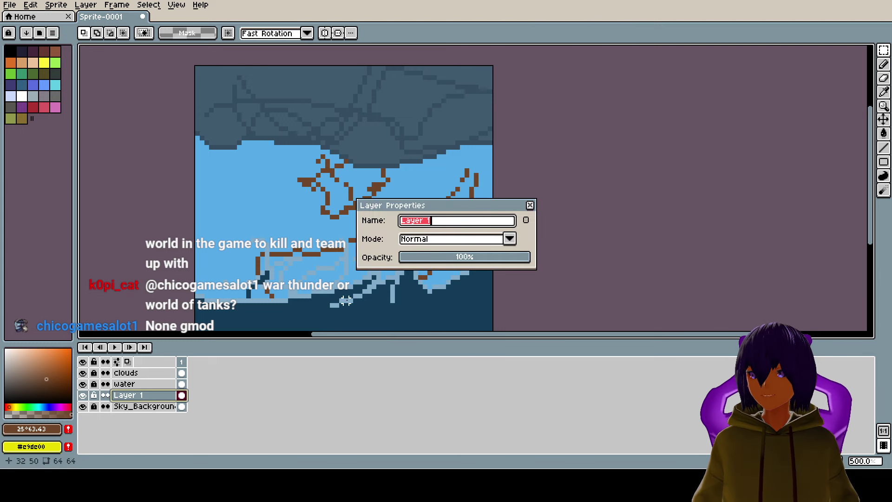
{"action": "type", "text": "boat"}
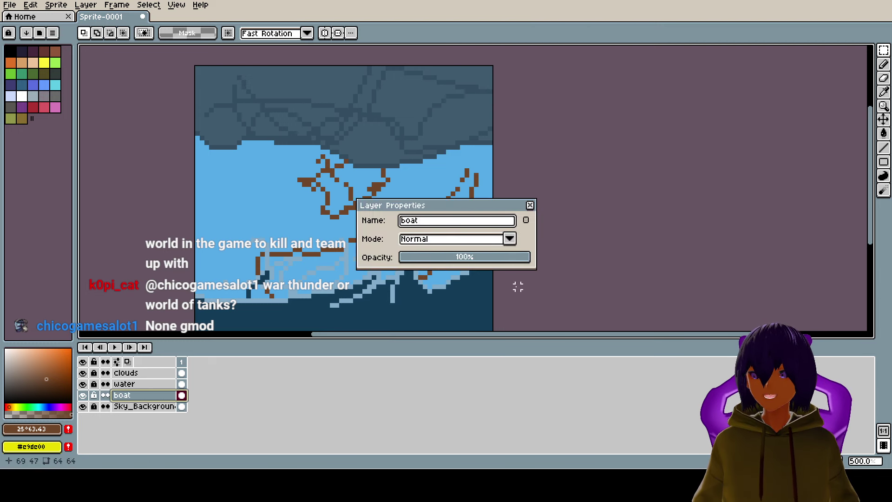
{"action": "key", "text": "Return"}
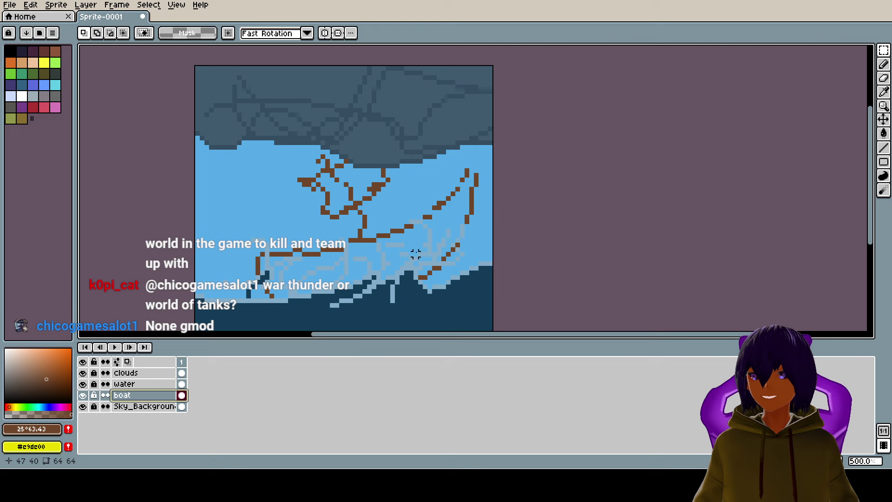